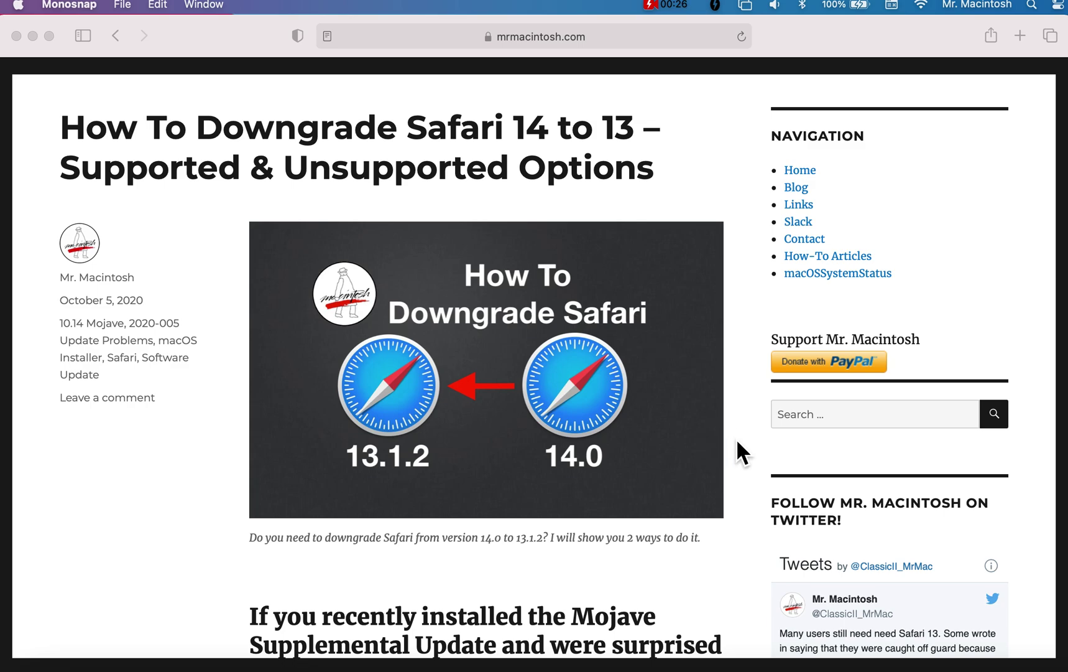
# - Scroll the downgrade article past the title image to the 'If you recently installed the Mojave Supplemental Update' section
pyautogui.scroll(-2, 735, 438)
pyautogui.scroll(-2, 737, 438)
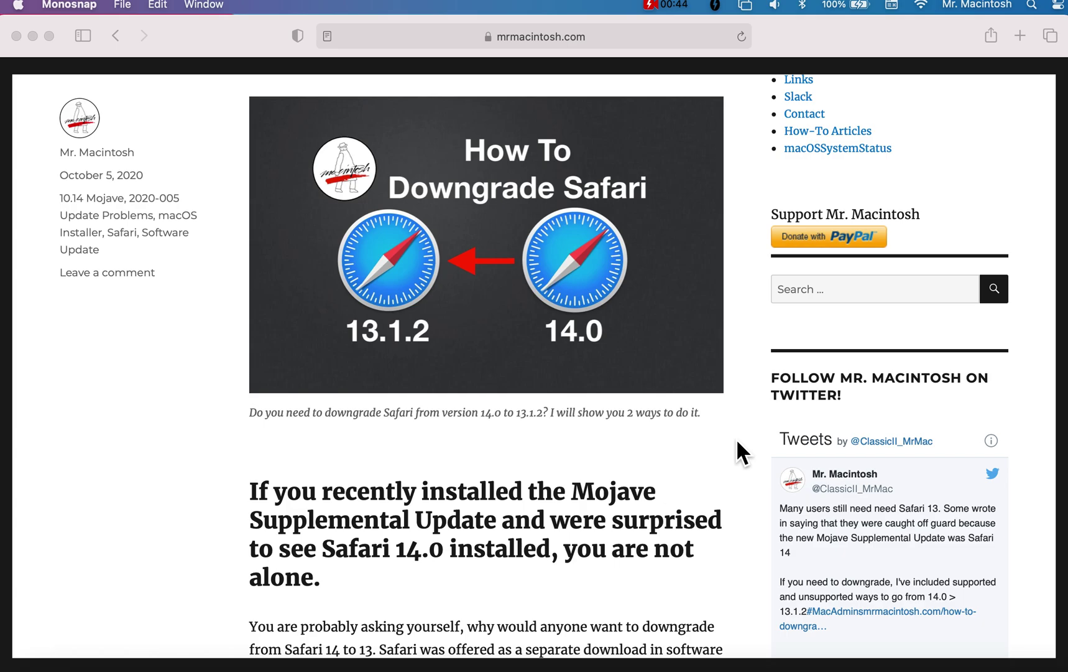
pyautogui.scroll(-10, 736, 438)
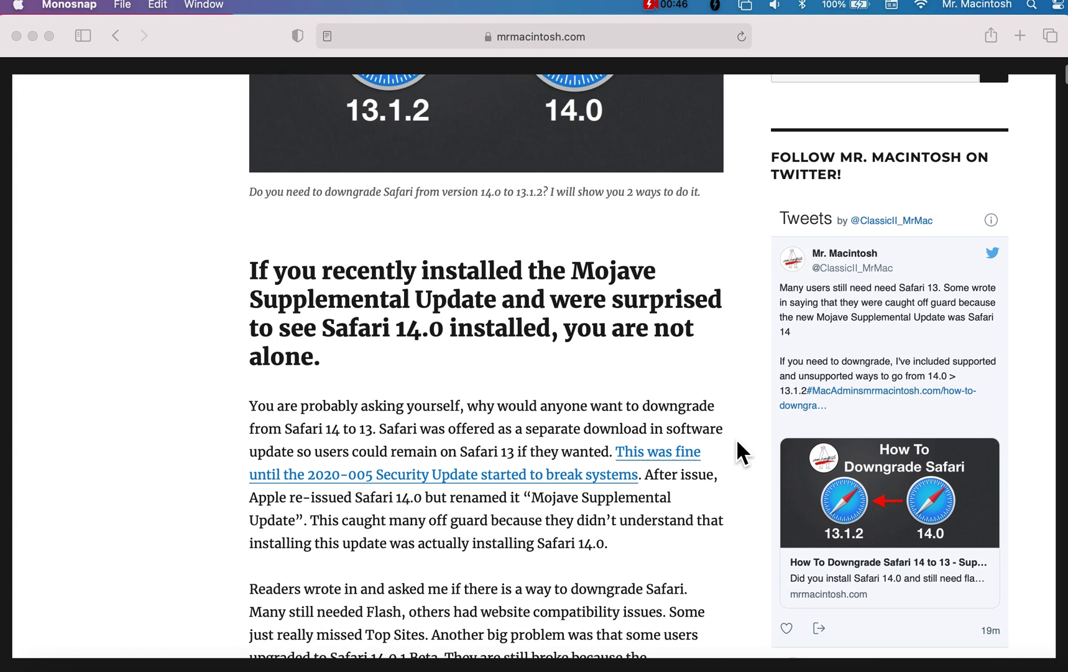
# - Scroll down to the 'Supported and Unsupported' heading listing the Mojave reinstall and SIP-disabling methods
pyautogui.scroll(-3, 737, 439)
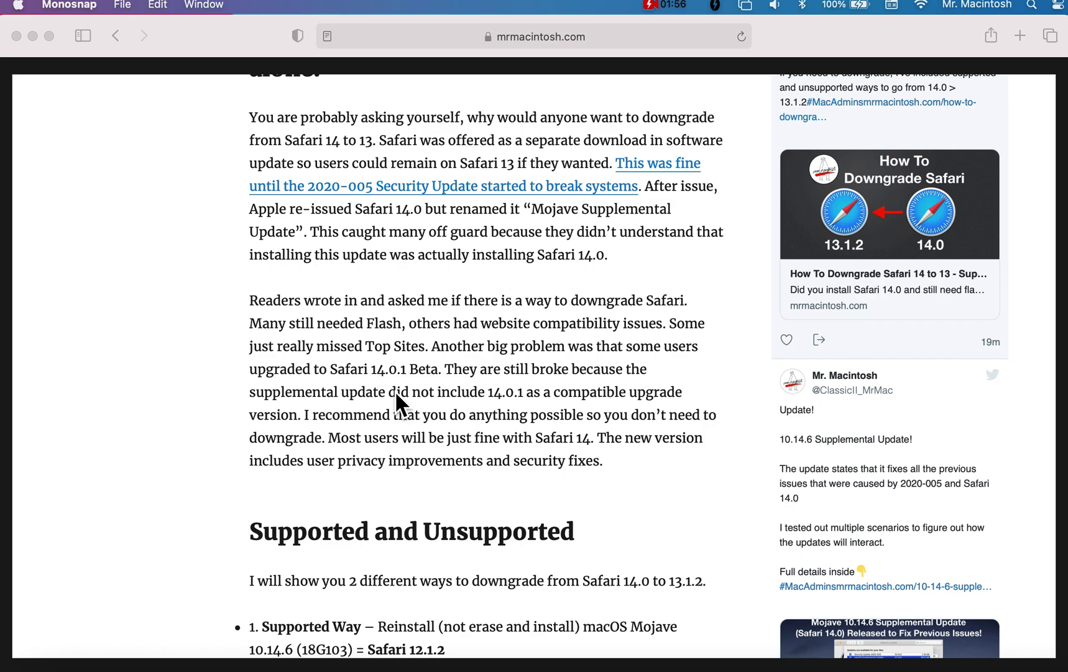
pyautogui.scroll(-6, 395, 390)
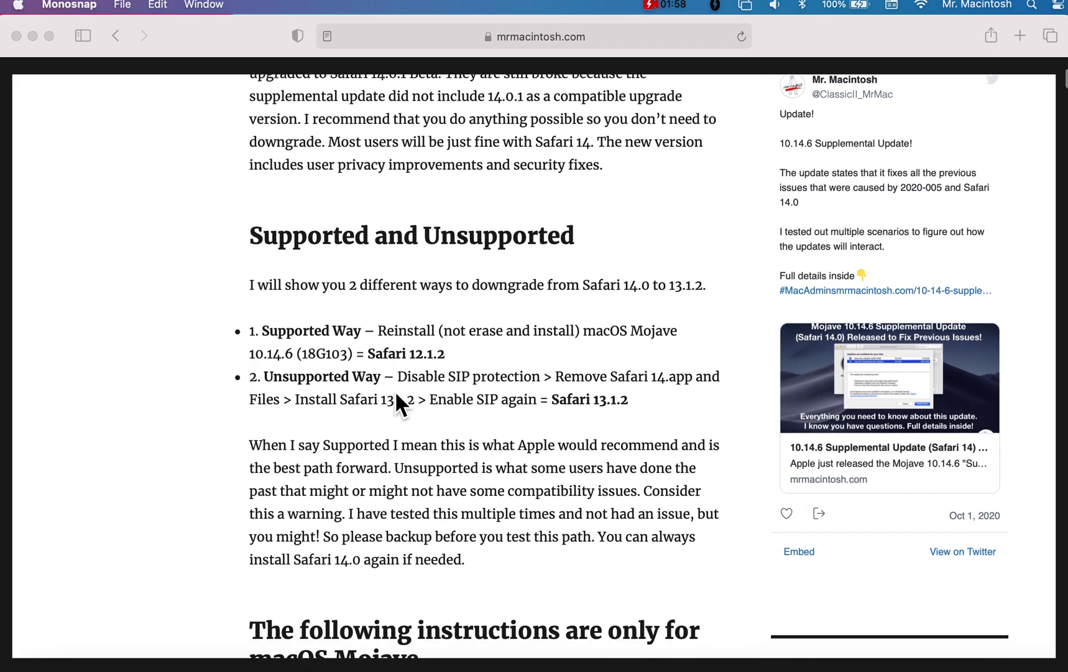
pyautogui.scroll(-1, 395, 391)
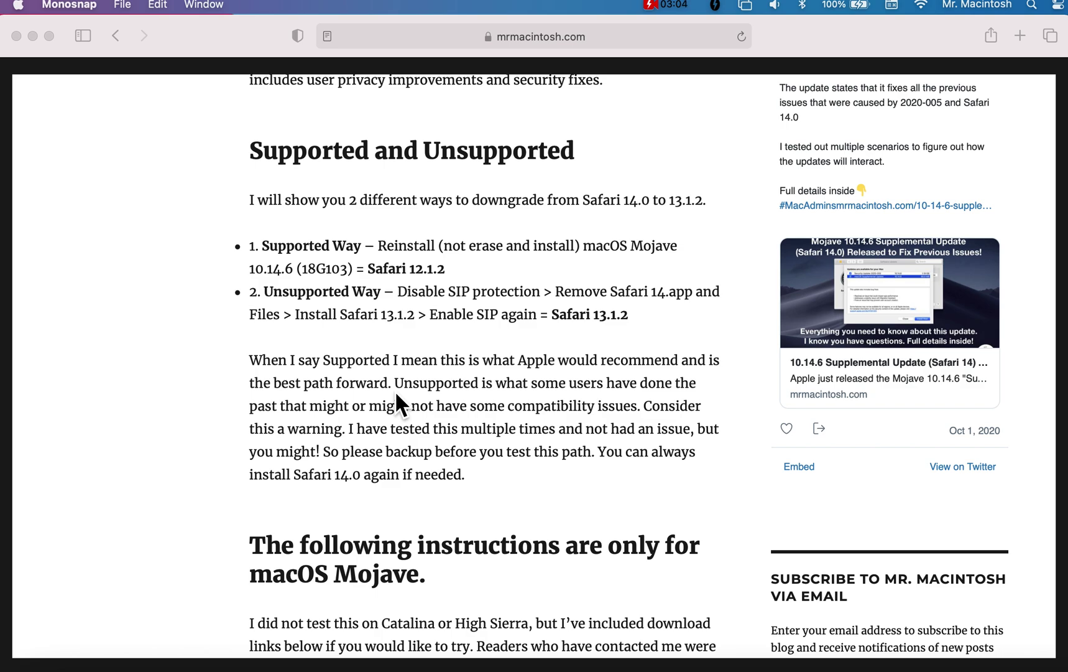
# - Scroll to the 'Supported Way = Reinstall macOS Mojave' section and its seven numbered steps
pyautogui.scroll(-2, 398, 398)
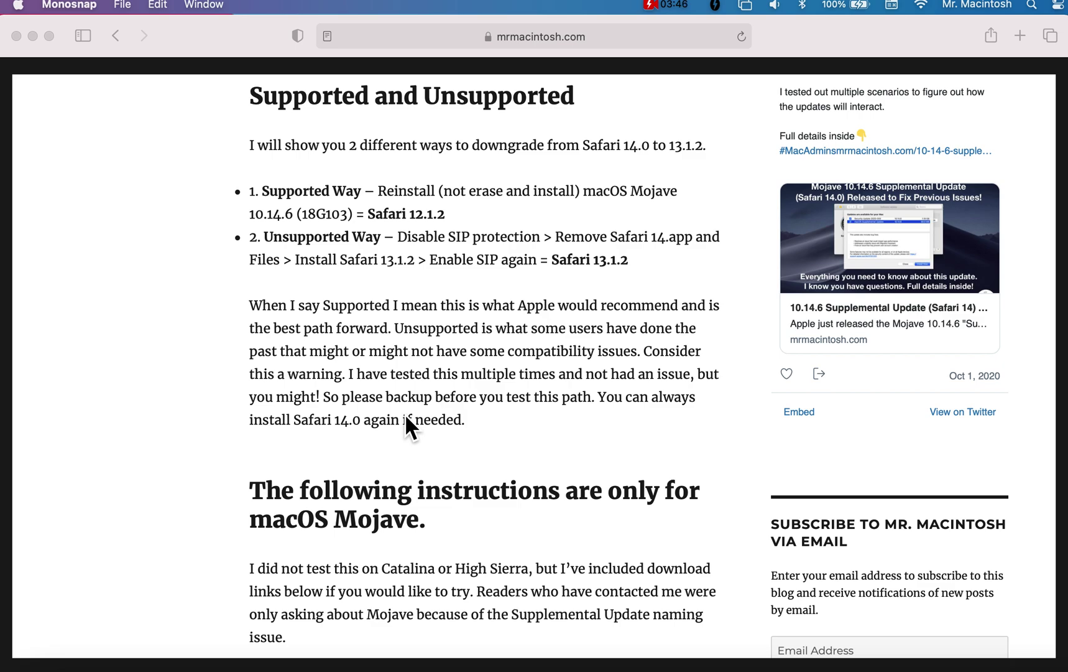
pyautogui.scroll(-5, 405, 423)
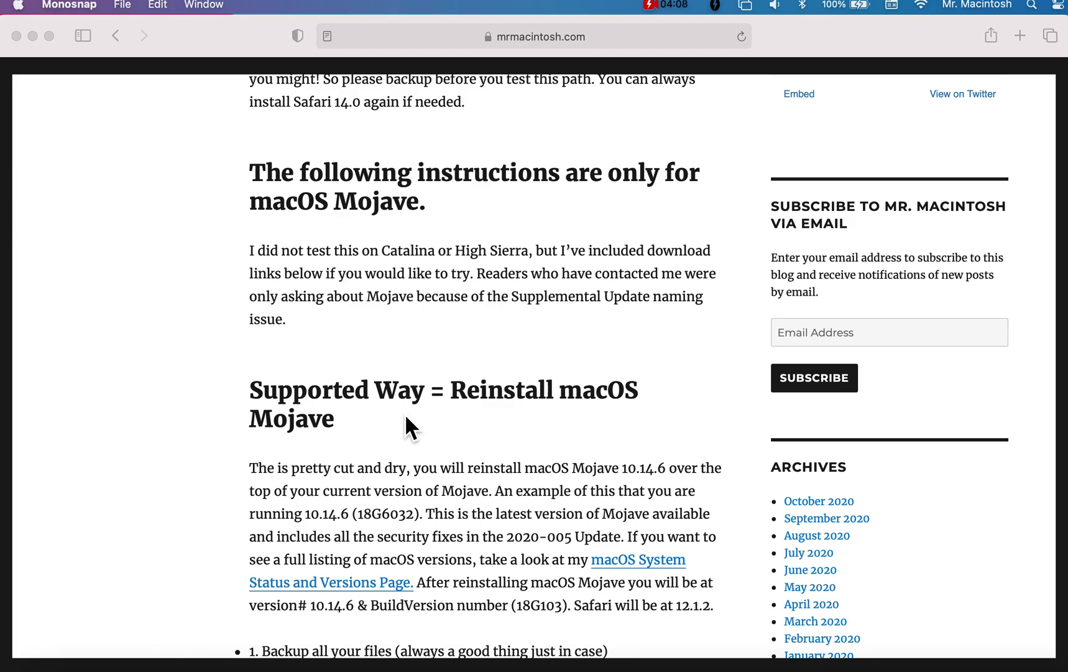
pyautogui.scroll(-10, 404, 413)
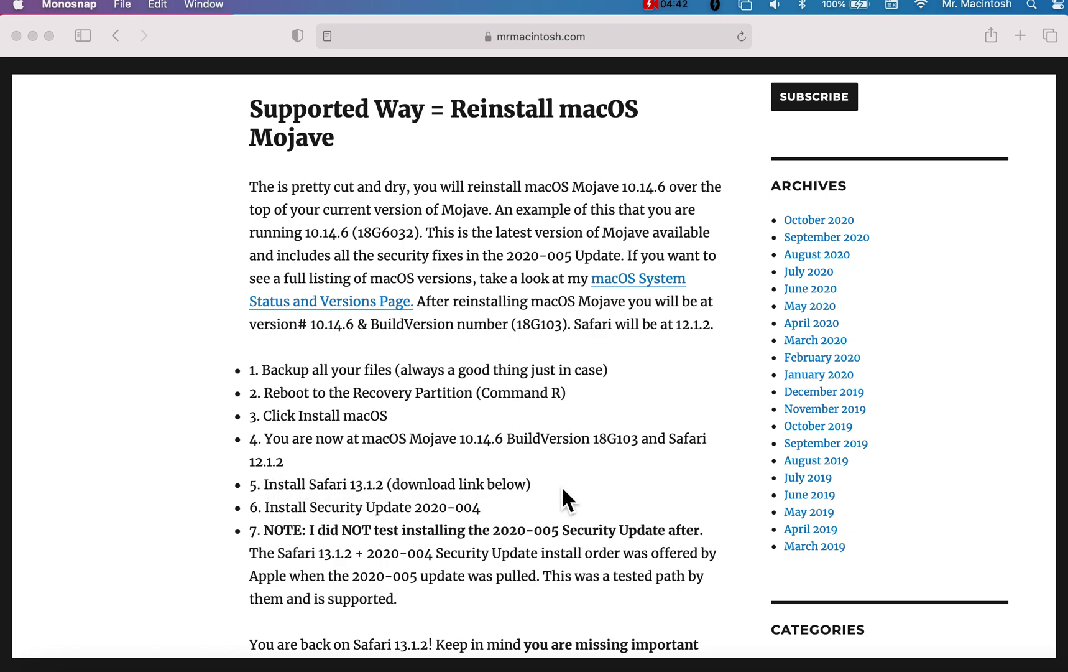
# - Scroll past the supported steps to the 'Unsupported Way = Uninstall Safari' backup warning
pyautogui.scroll(-2, 564, 491)
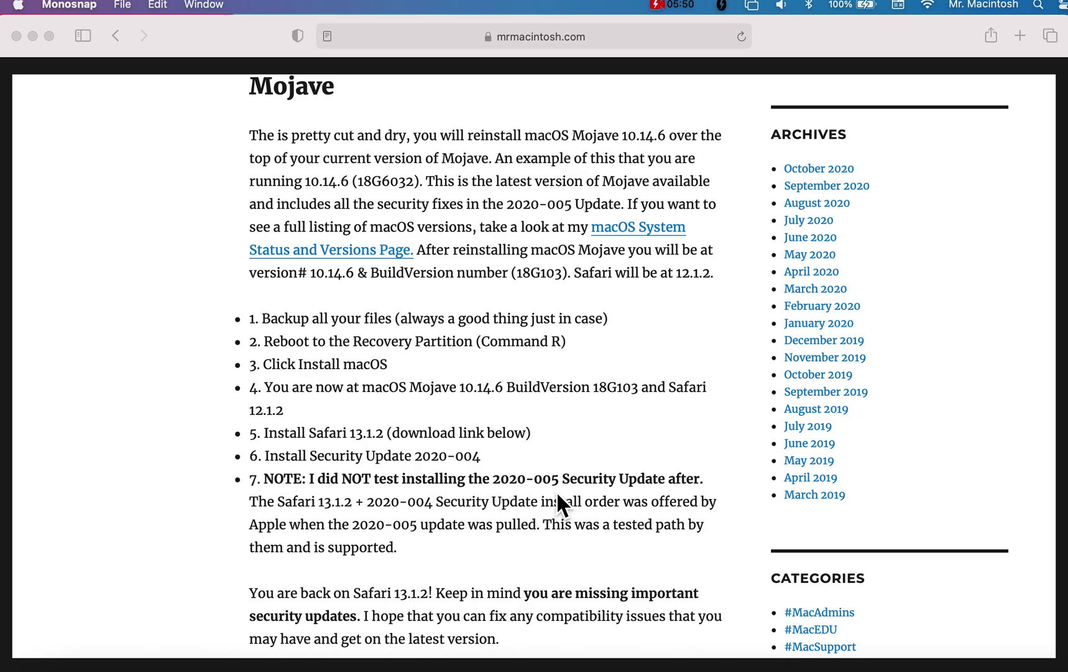
pyautogui.scroll(-5, 556, 502)
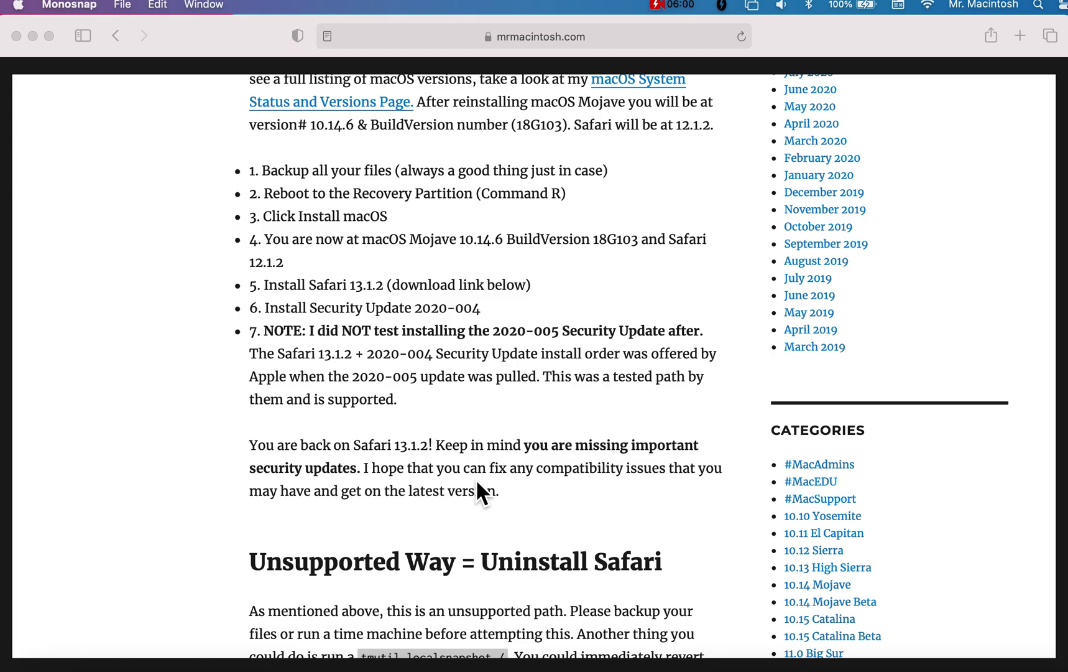
# - Scroll through the unsupported steps to steps 10–12 covering AppCleaner and Pacifist
pyautogui.scroll(-14, 478, 484)
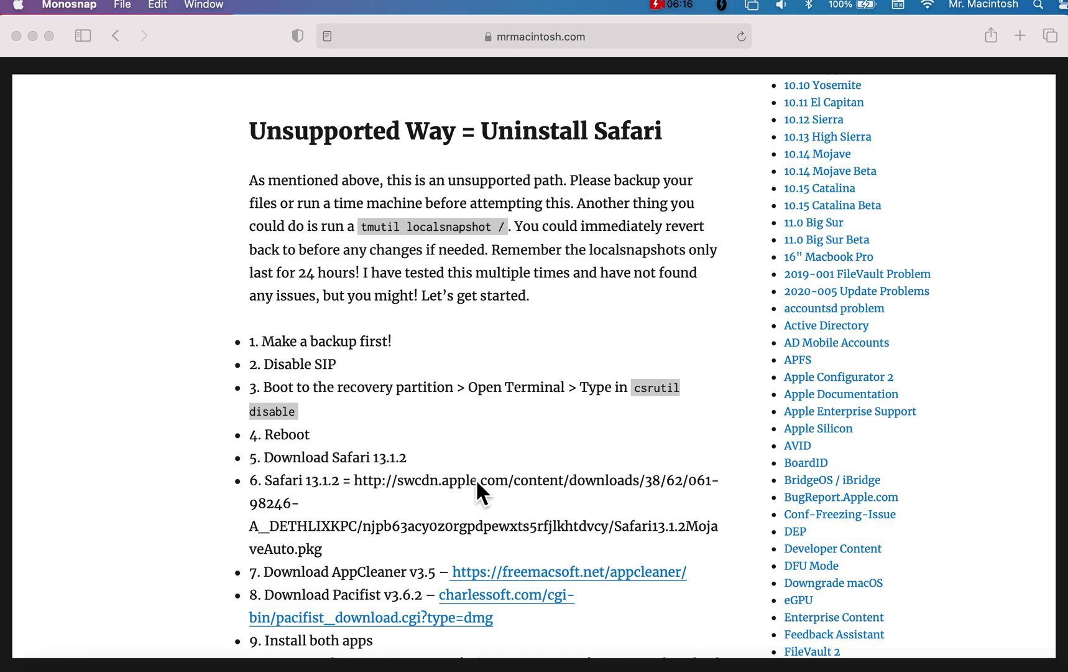
pyautogui.scroll(-5, 478, 491)
pyautogui.scroll(2, 478, 484)
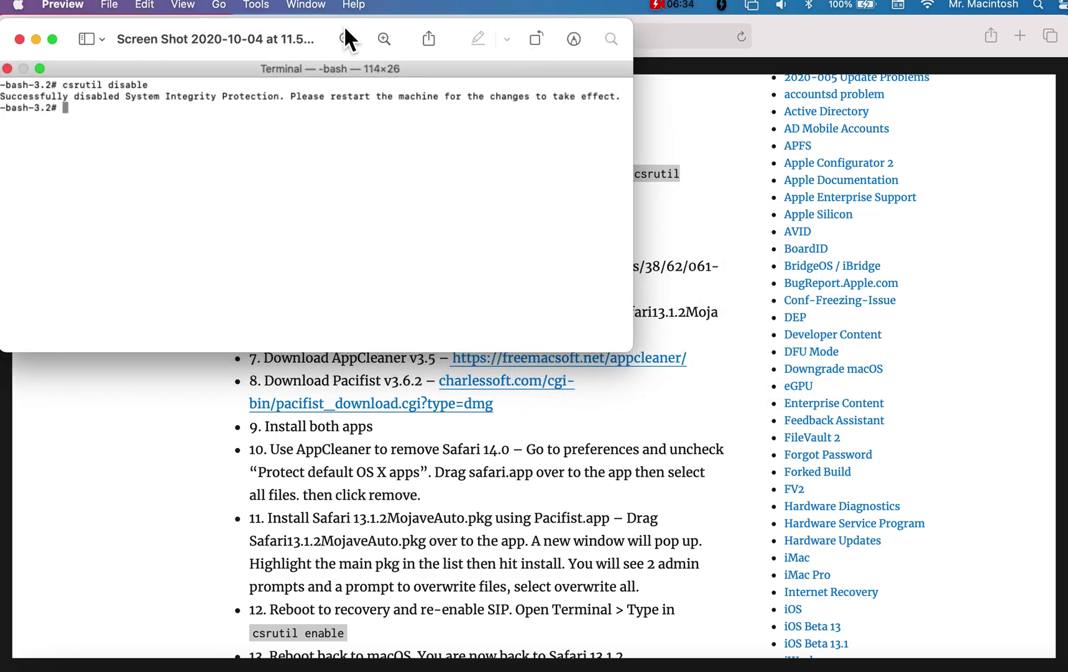
pyautogui.click(336, 34)
pyautogui.moveTo(325, 27); pyautogui.dragTo(491, 125)
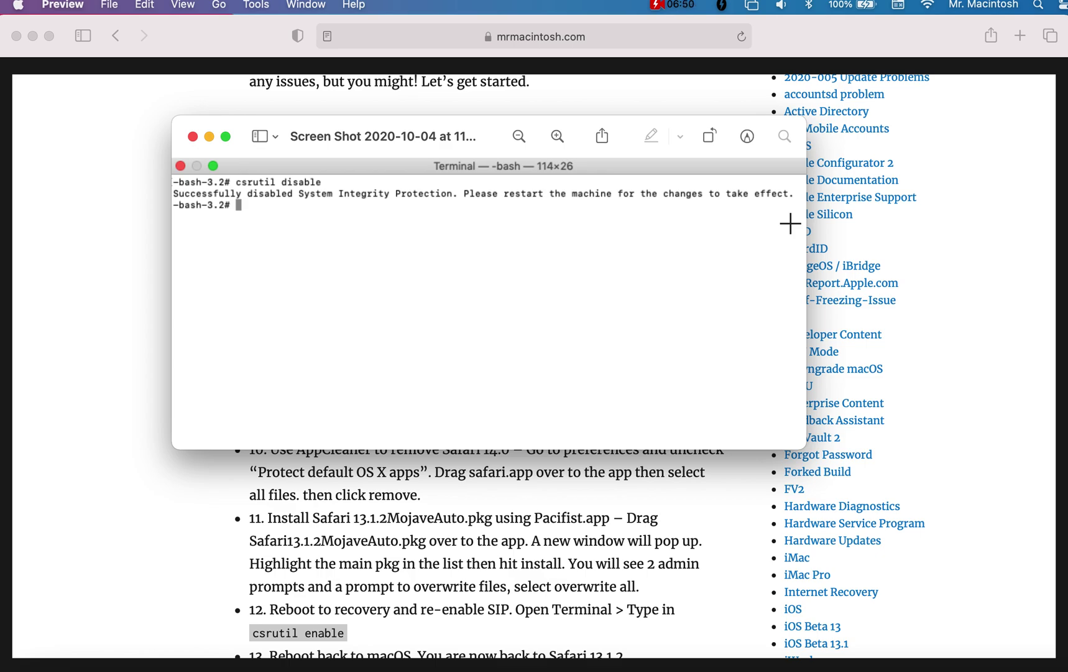
pyautogui.click(193, 136)
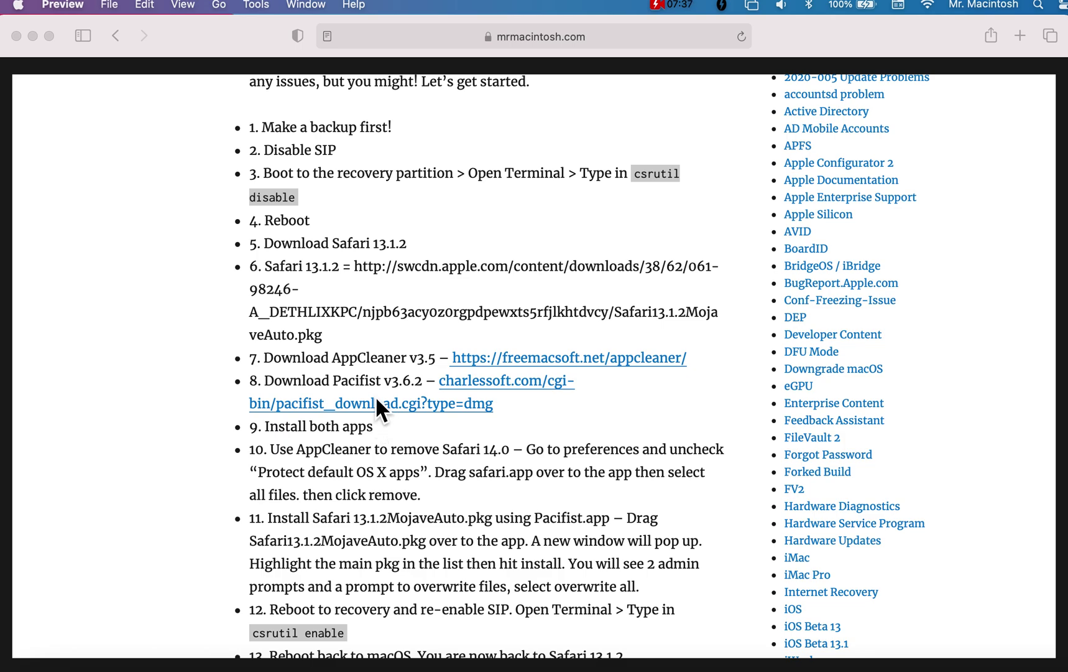
# - Scroll to step 13 and the Download Links heading, then switch to the remote Mac's Screen Sharing session
pyautogui.scroll(-5, 414, 430)
pyautogui.scroll(-1, 416, 448)
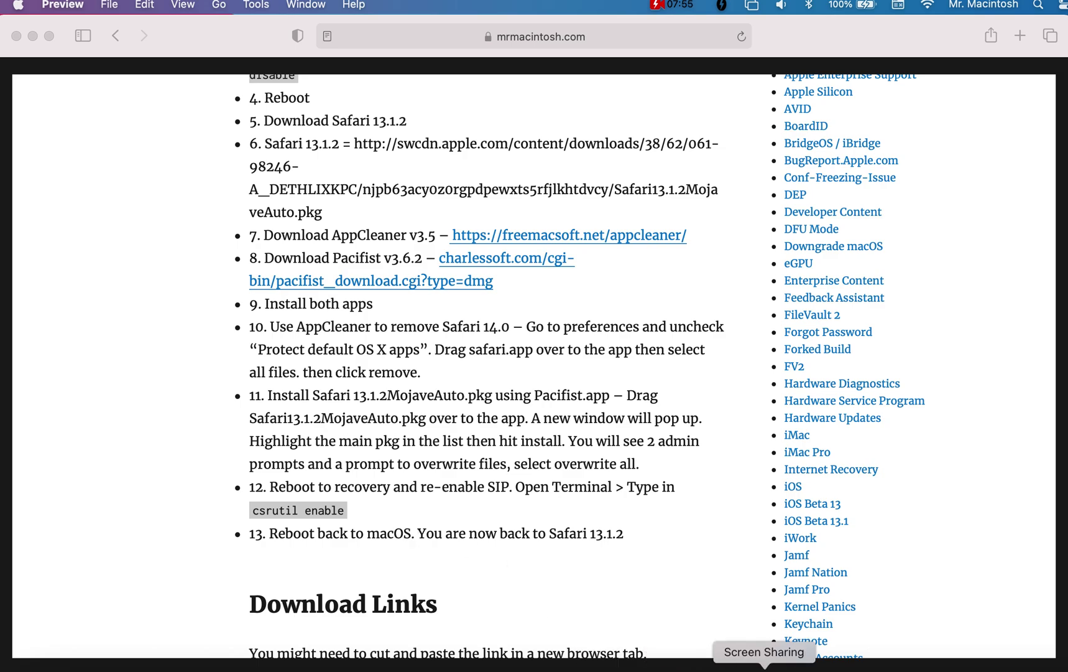
pyautogui.click(768, 668)
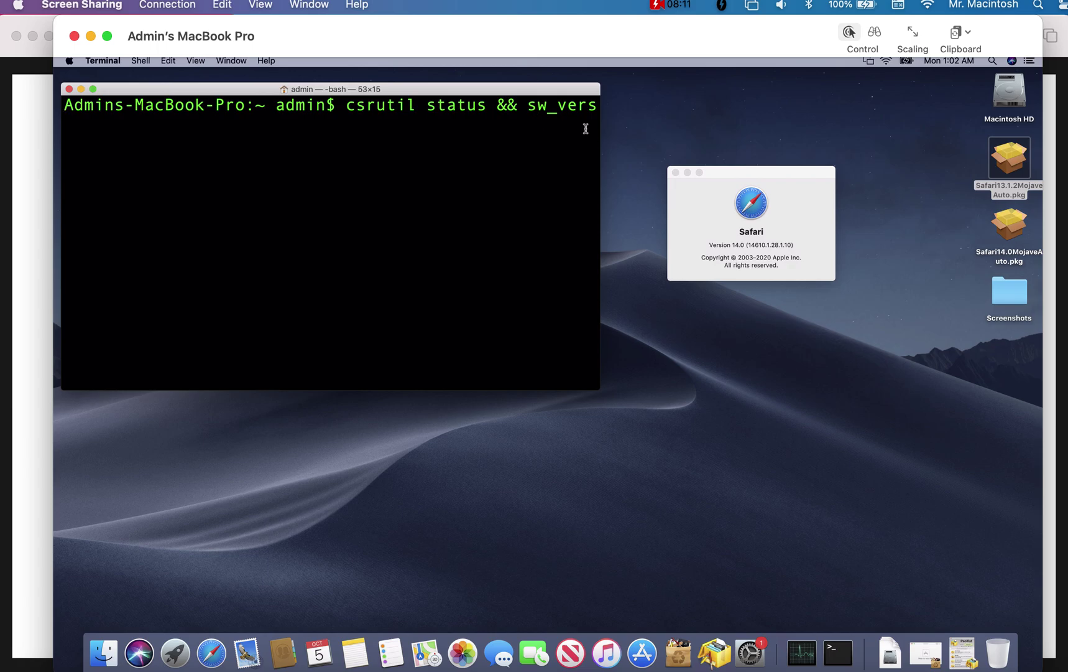
# - Run 'csrutil status && sw_vers' on the remote Mac and bring the Safari 14.0 version window forward
pyautogui.press('Return')
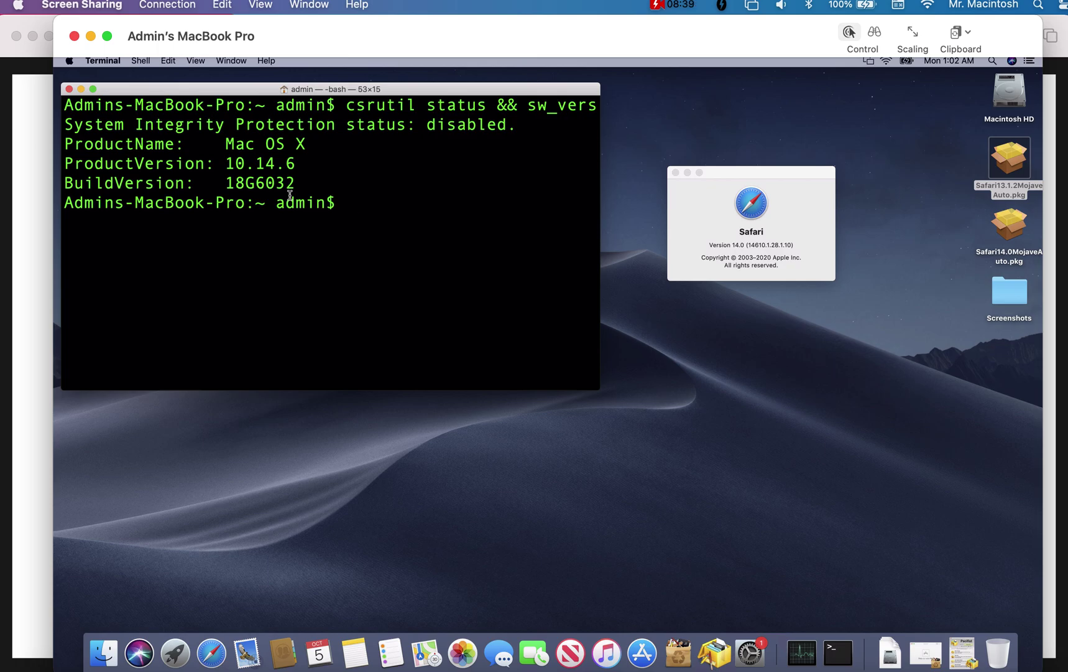
pyautogui.click(735, 221)
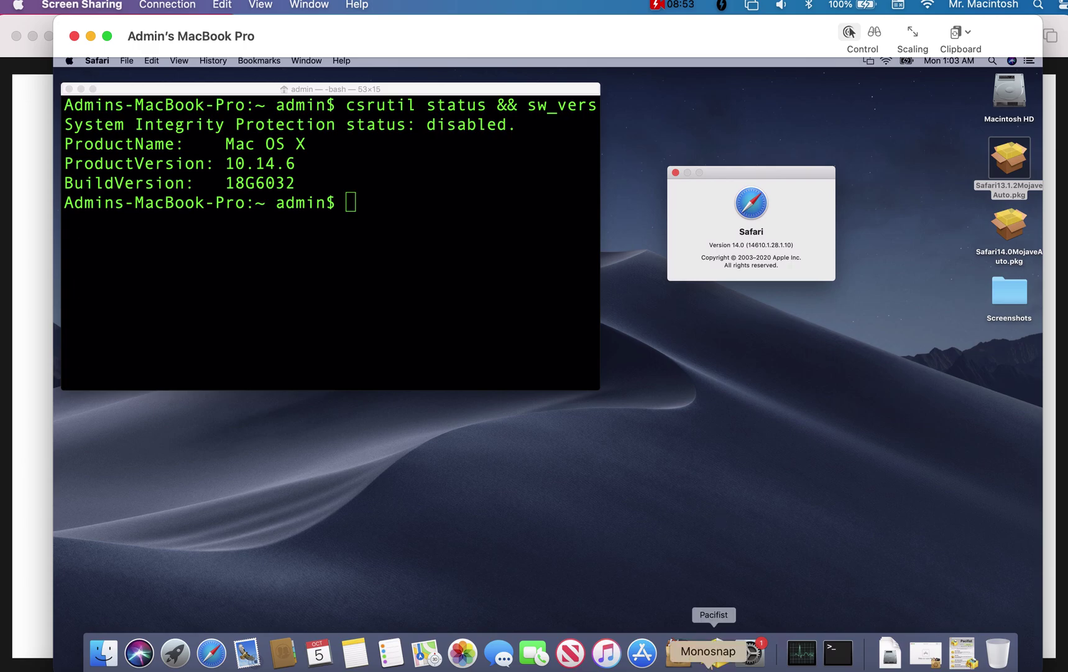
# - Launch AppCleaner on the remote Mac, then reposition and enlarge its window
pyautogui.click(687, 657)
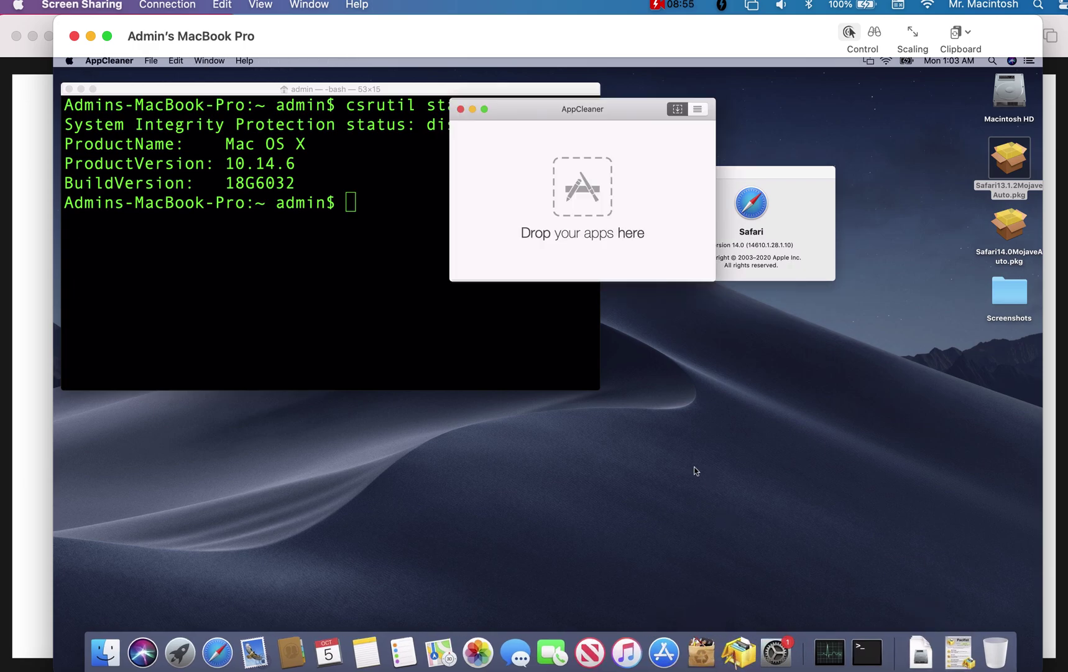
pyautogui.moveTo(529, 114); pyautogui.dragTo(413, 143)
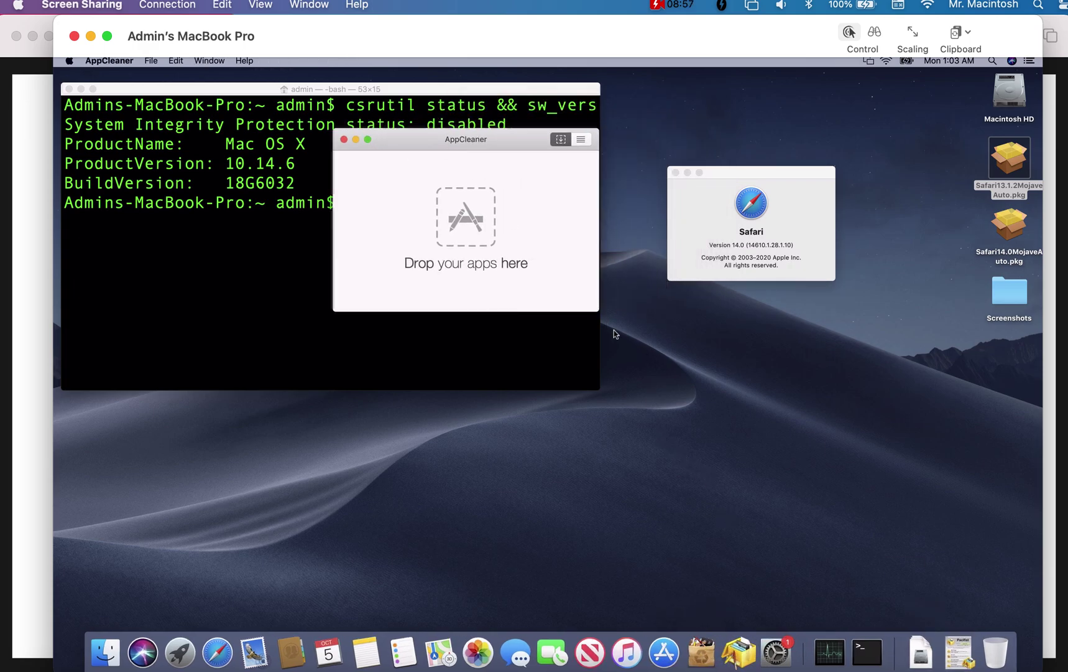
pyautogui.moveTo(600, 313); pyautogui.dragTo(856, 495)
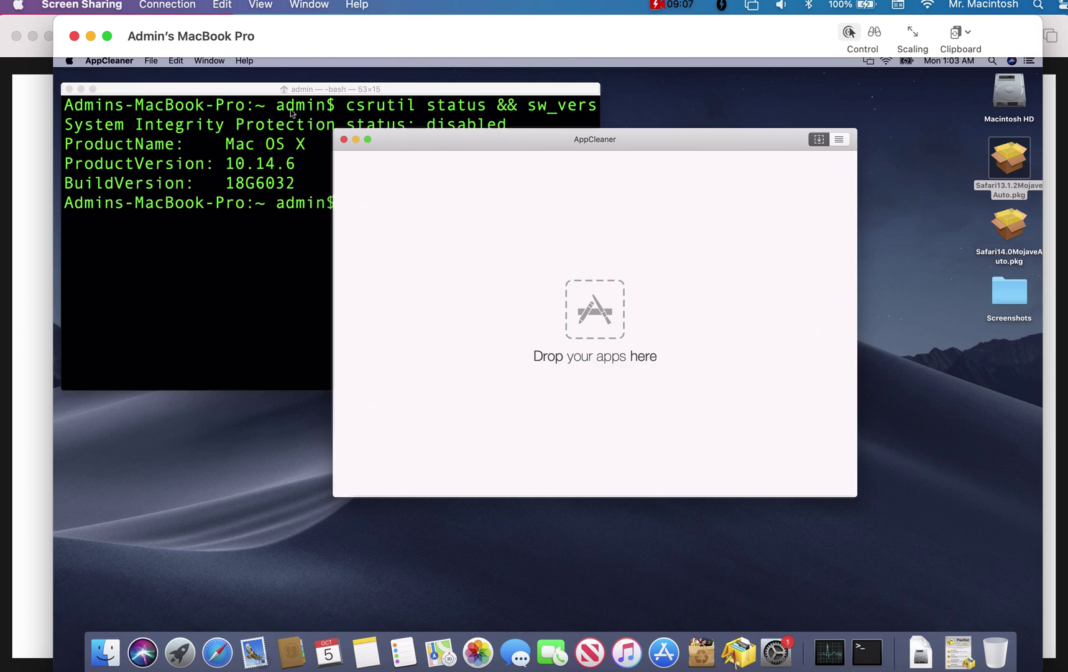
# - In AppCleaner Preferences, uncheck 'Protect default OS X apps' and move the window aside
pyautogui.click(103, 61)
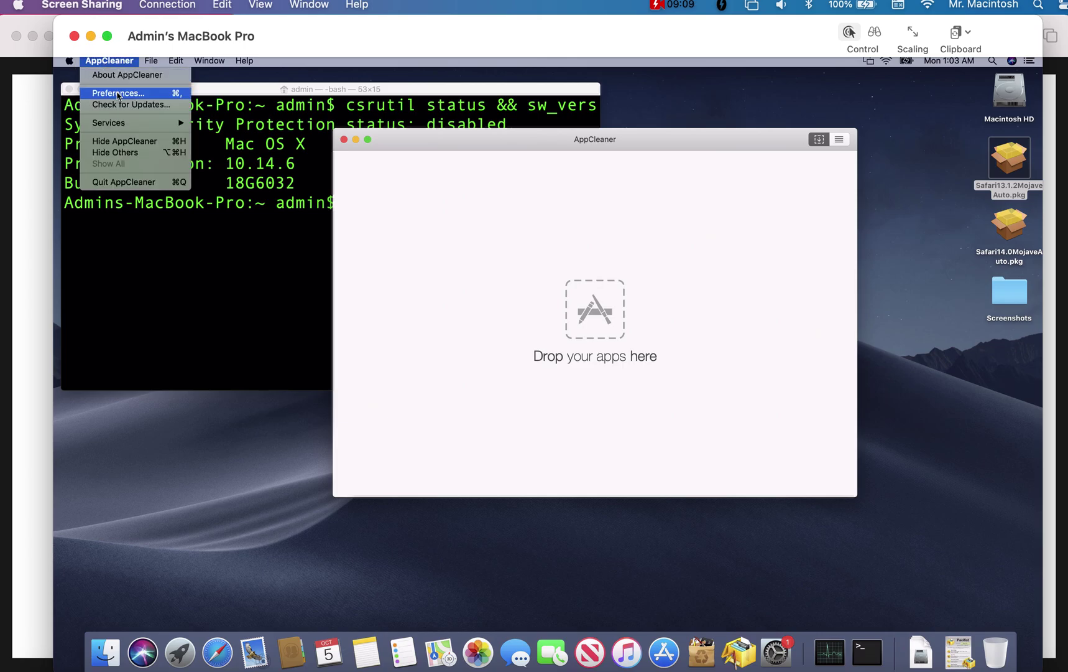
pyautogui.click(113, 92)
pyautogui.click(503, 229)
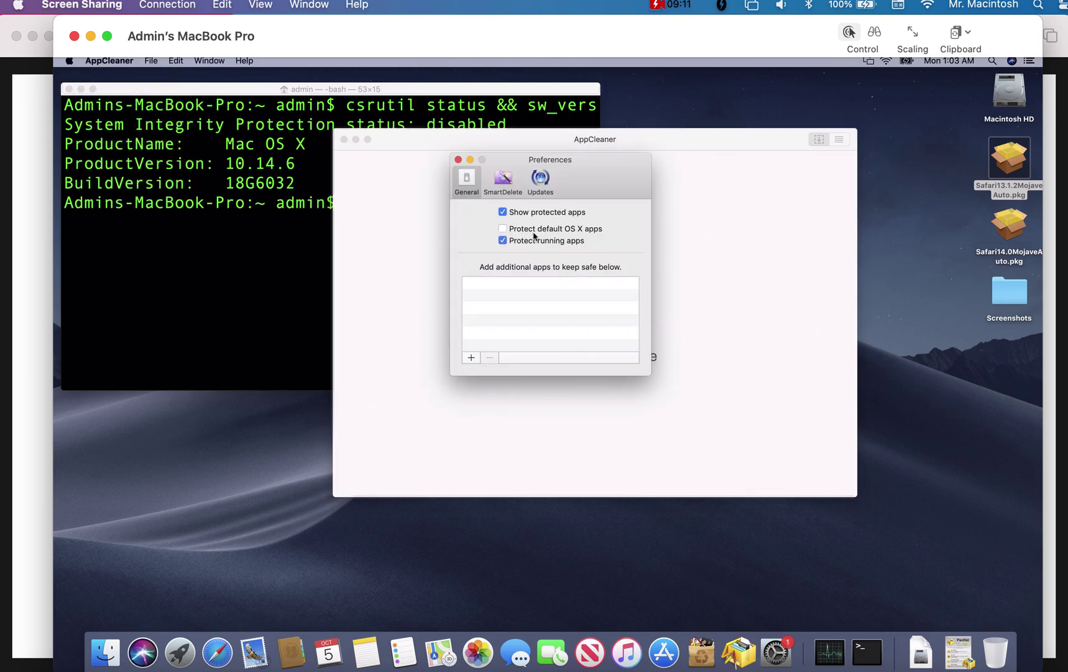
pyautogui.moveTo(614, 169); pyautogui.dragTo(273, 261)
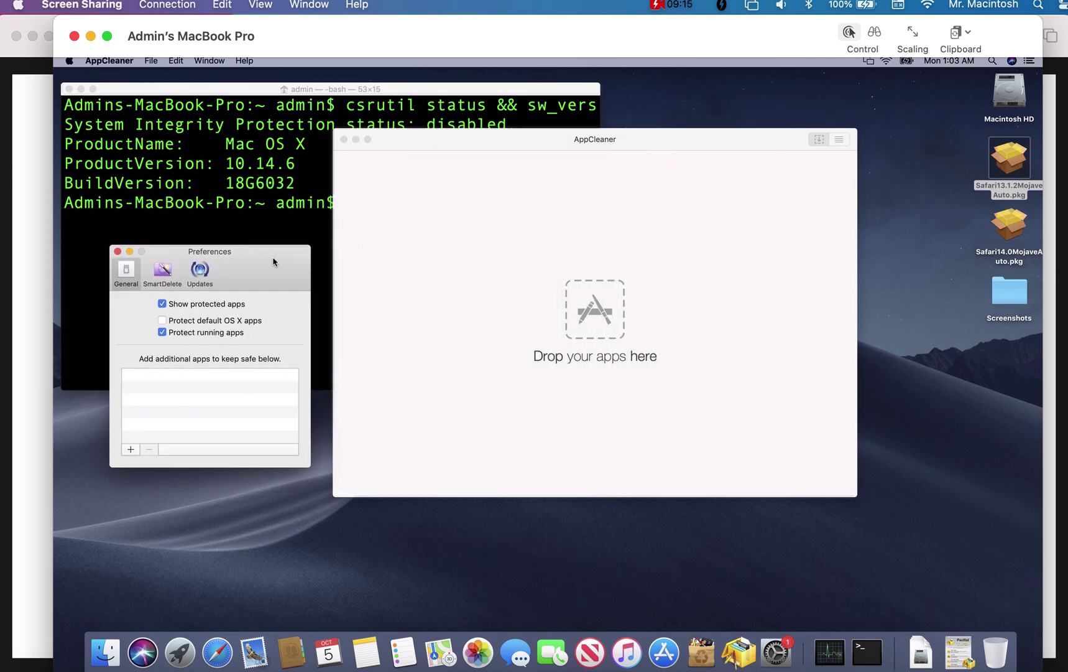
# - Close Preferences and drag Safari from Macintosh HD > Applications onto AppCleaner
pyautogui.click(118, 252)
pyautogui.doubleClick(1020, 97)
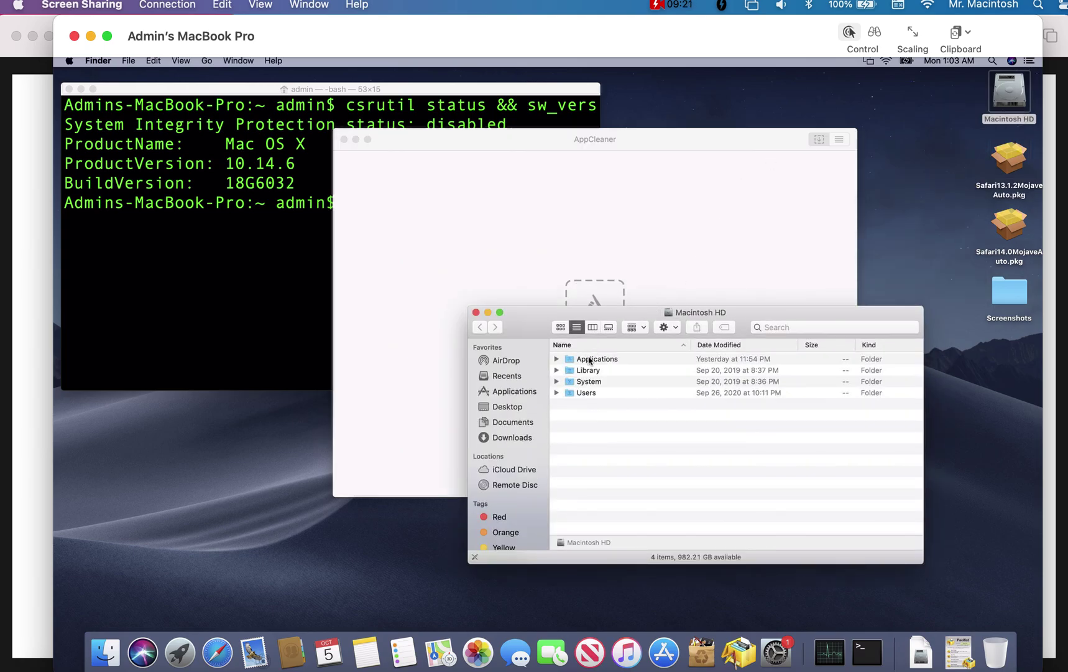
pyautogui.click(590, 359)
pyautogui.doubleClick(591, 360)
pyautogui.click(591, 491)
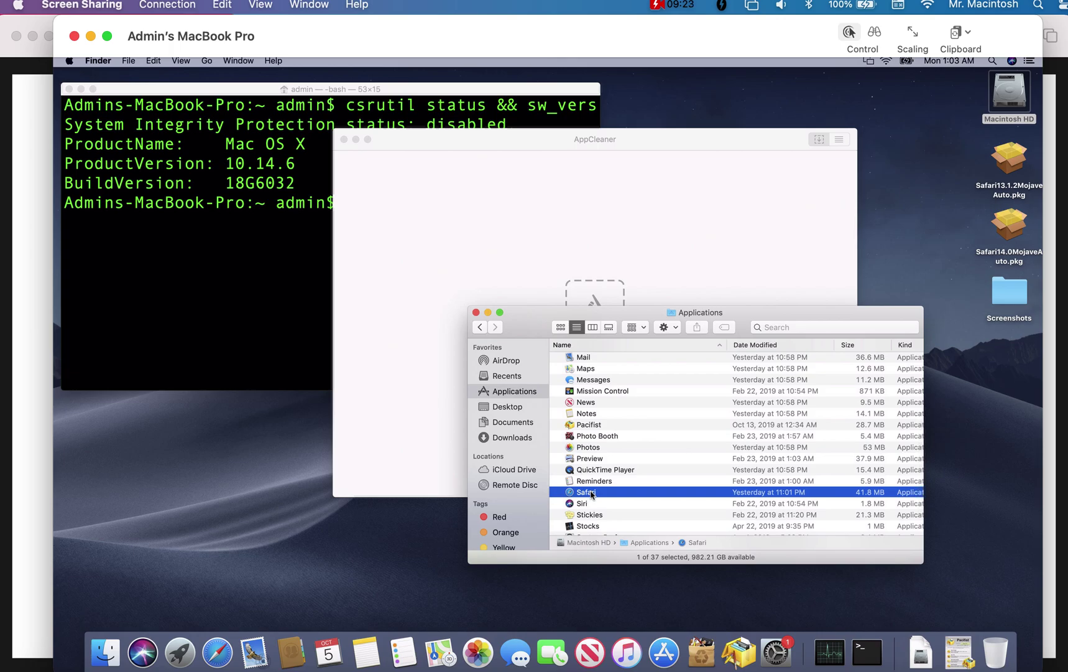
pyautogui.moveTo(591, 491); pyautogui.dragTo(615, 242)
# - From the protected-app warning, uncheck 'Protect running apps', then quit Safari from the Dock
pyautogui.click(608, 188)
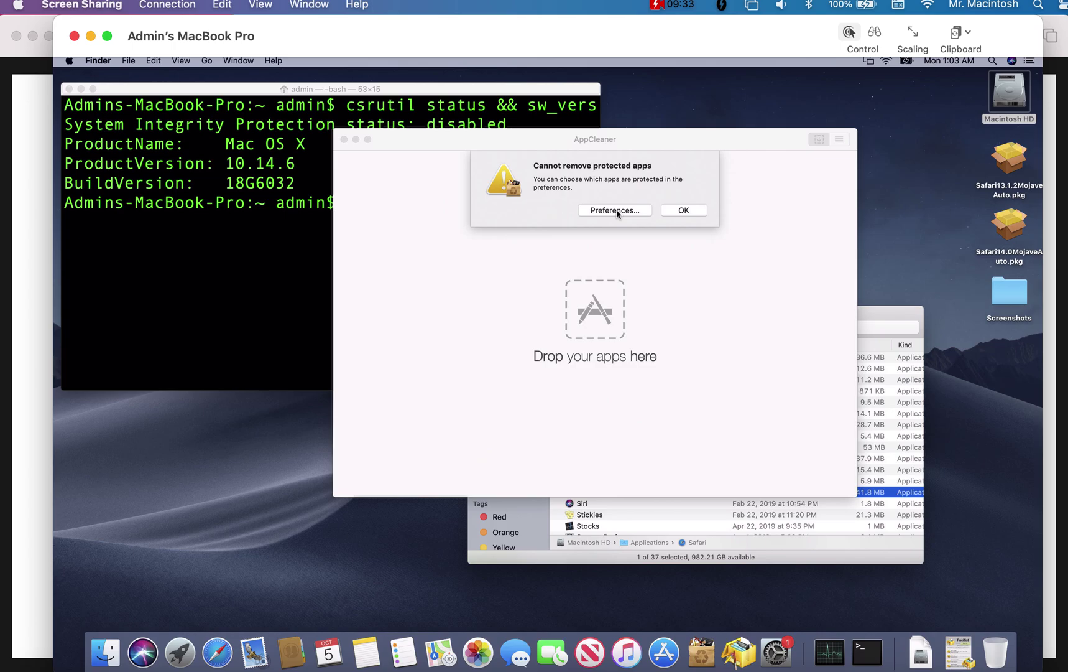
pyautogui.click(615, 211)
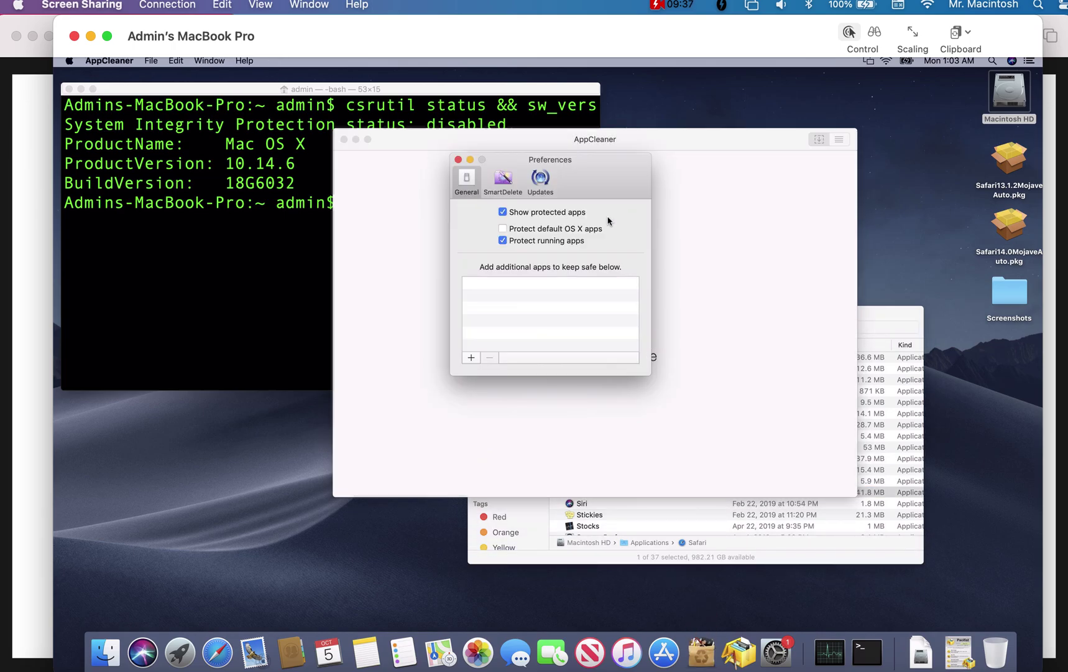
pyautogui.click(504, 242)
pyautogui.click(458, 159)
pyautogui.rightClick(217, 650)
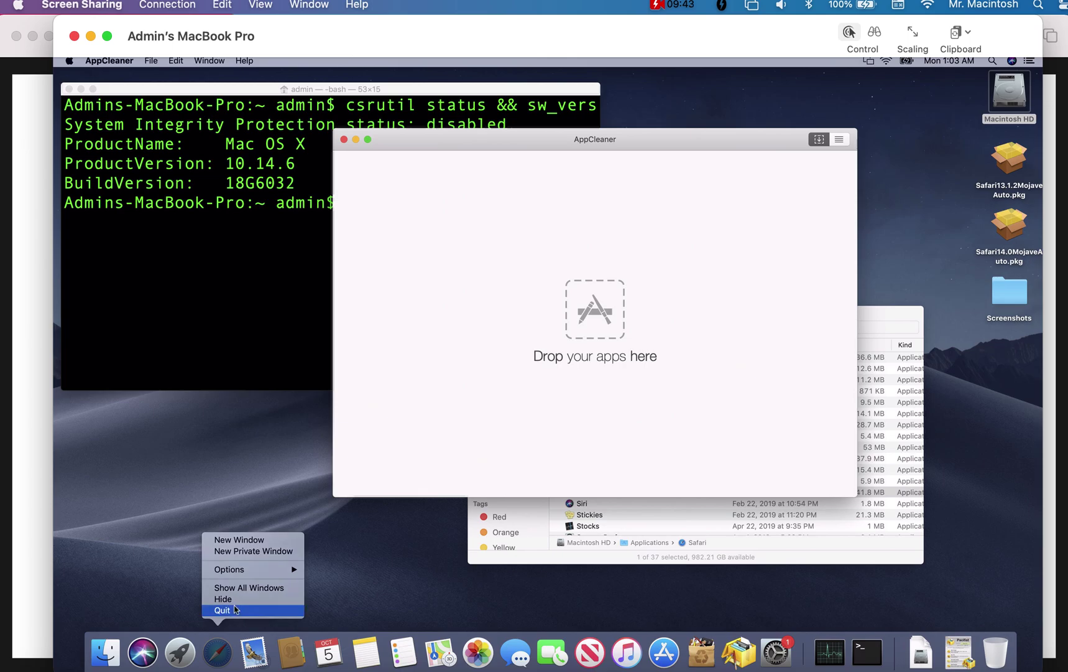
pyautogui.click(238, 609)
# - Drag Safari onto AppCleaner again and review its list of 28 related files
pyautogui.click(871, 324)
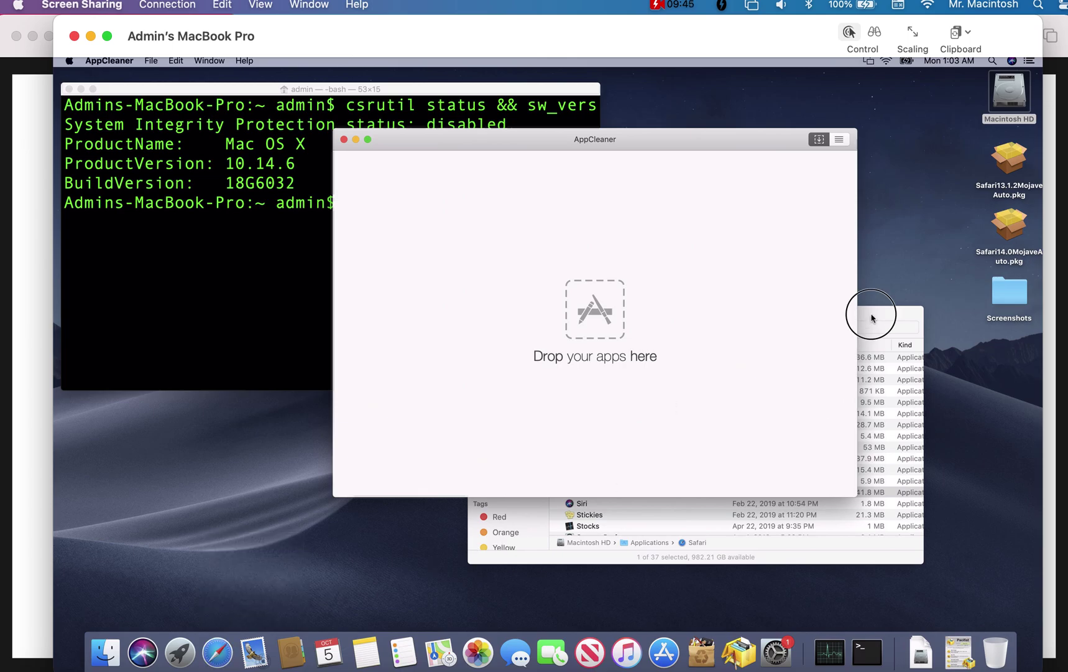
pyautogui.moveTo(599, 492); pyautogui.dragTo(600, 276)
pyautogui.click(475, 312)
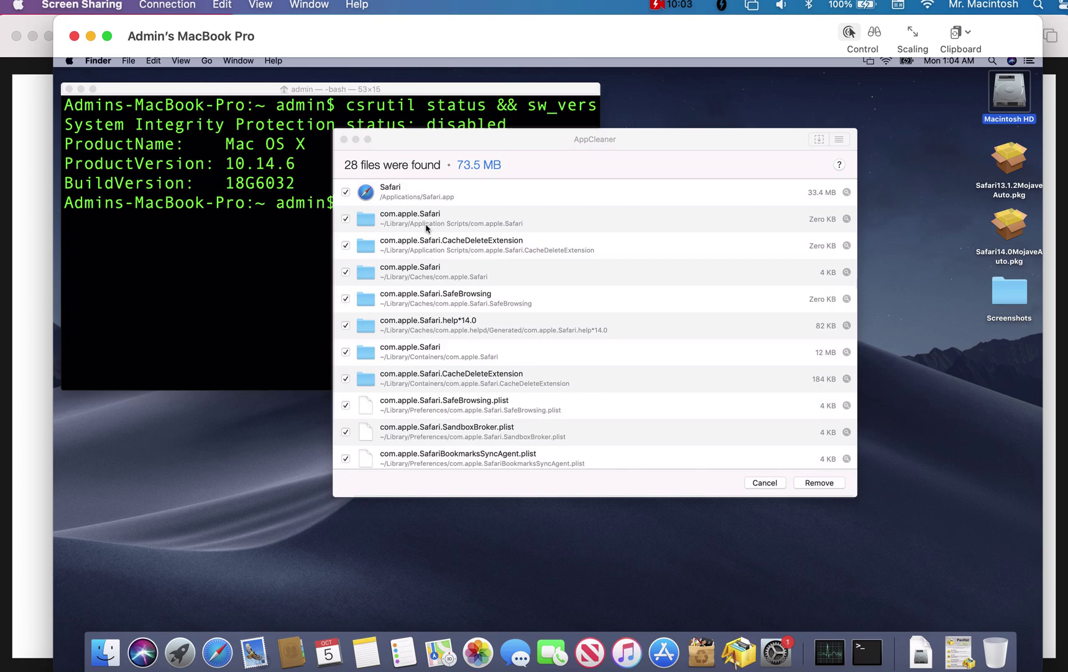
pyautogui.scroll(-5, 427, 228)
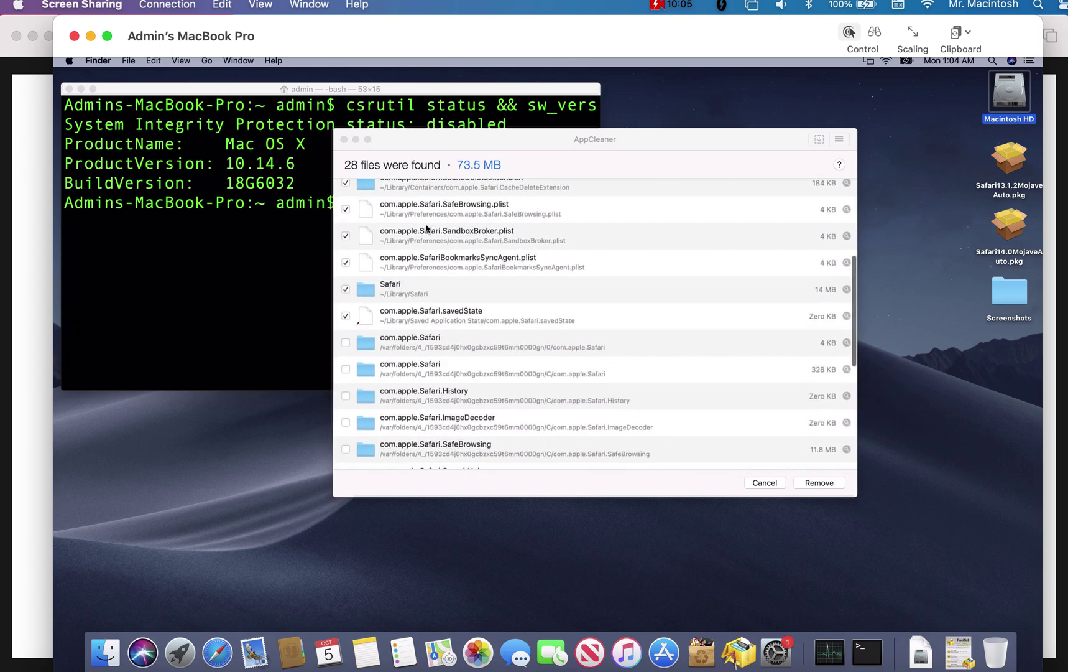
pyautogui.scroll(-1, 426, 228)
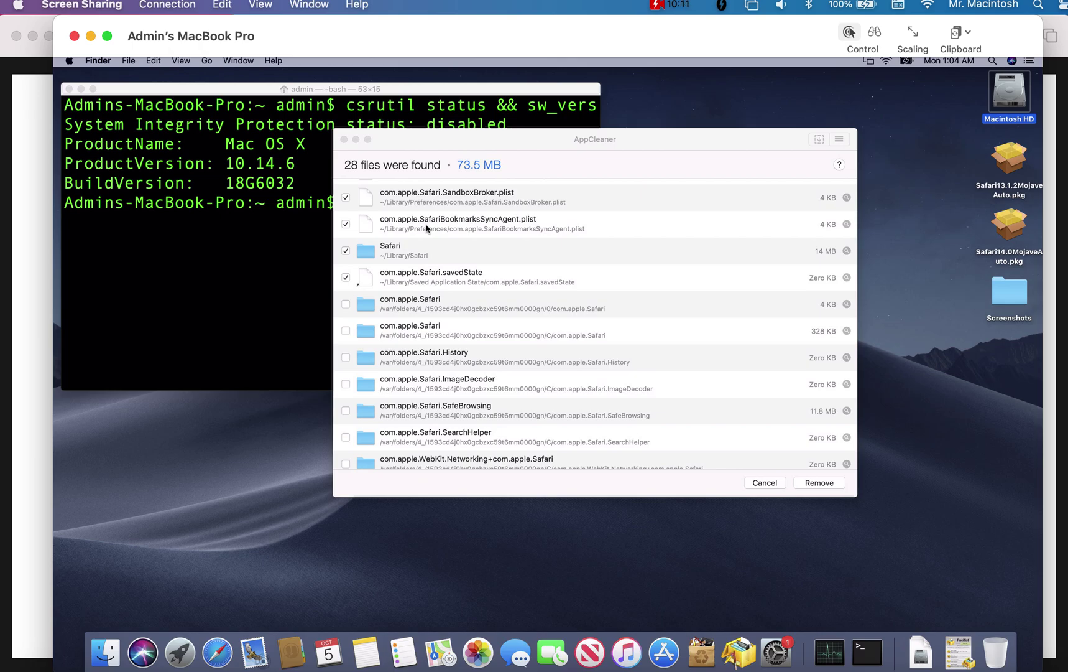
pyautogui.click(163, 65)
pyautogui.moveTo(182, 62)
pyautogui.click(413, 150)
pyautogui.scroll(-3, 477, 326)
pyautogui.scroll(10, 559, 342)
# - Remove Safari's 28 files (73.5 MB) with the administrator password, minimize AppCleaner, and launch Pacifist
pyautogui.click(832, 487)
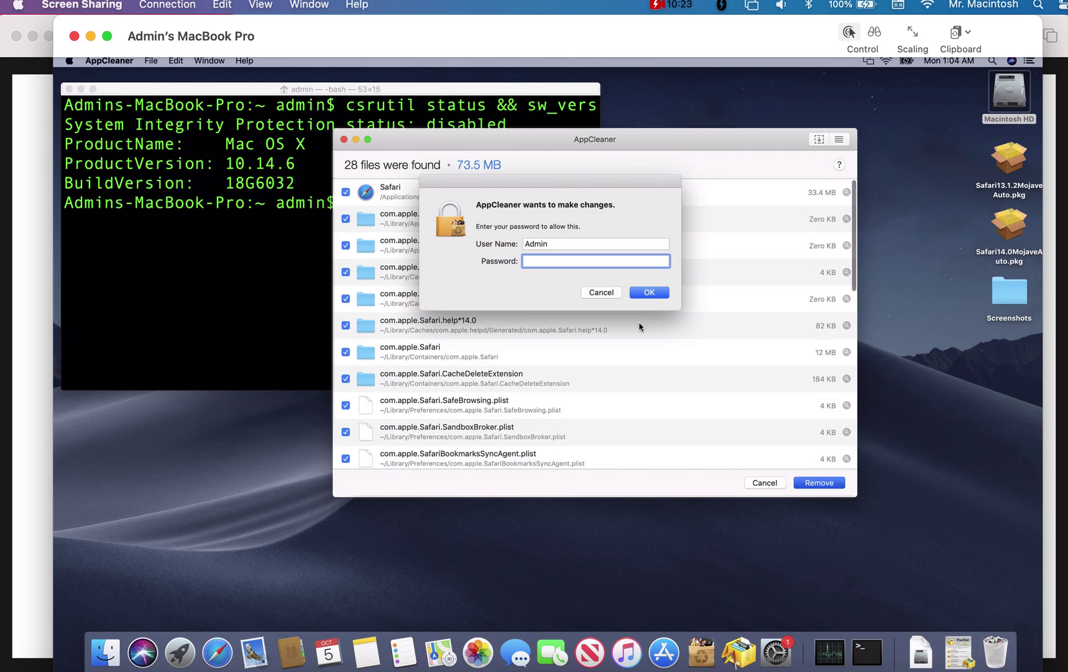
pyautogui.write('admin')
pyautogui.press('Return')
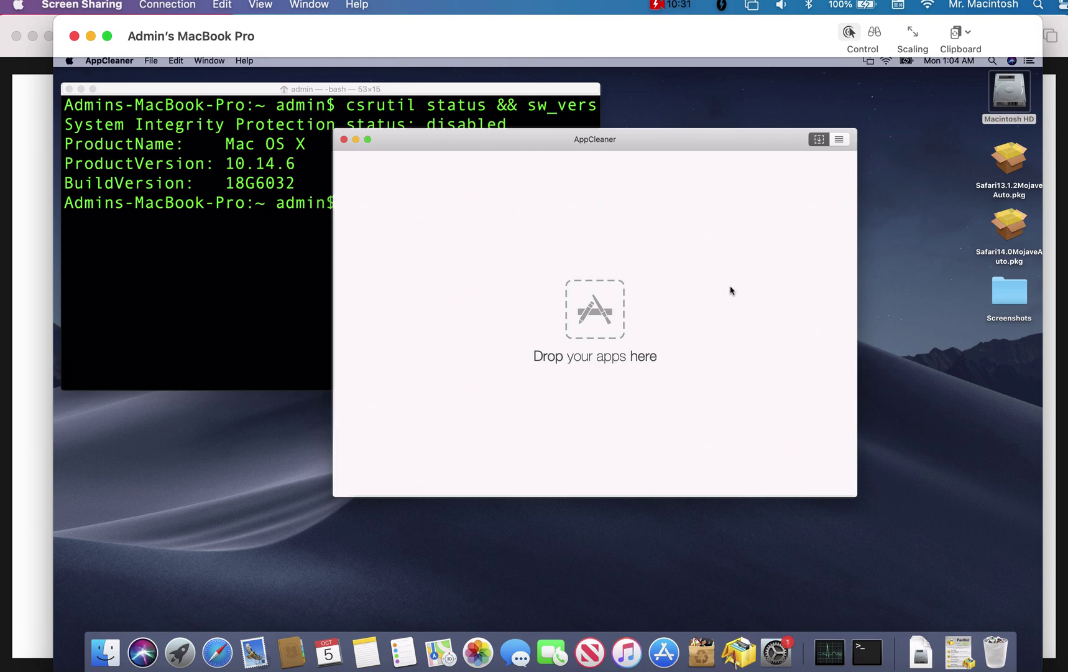
pyautogui.click(356, 139)
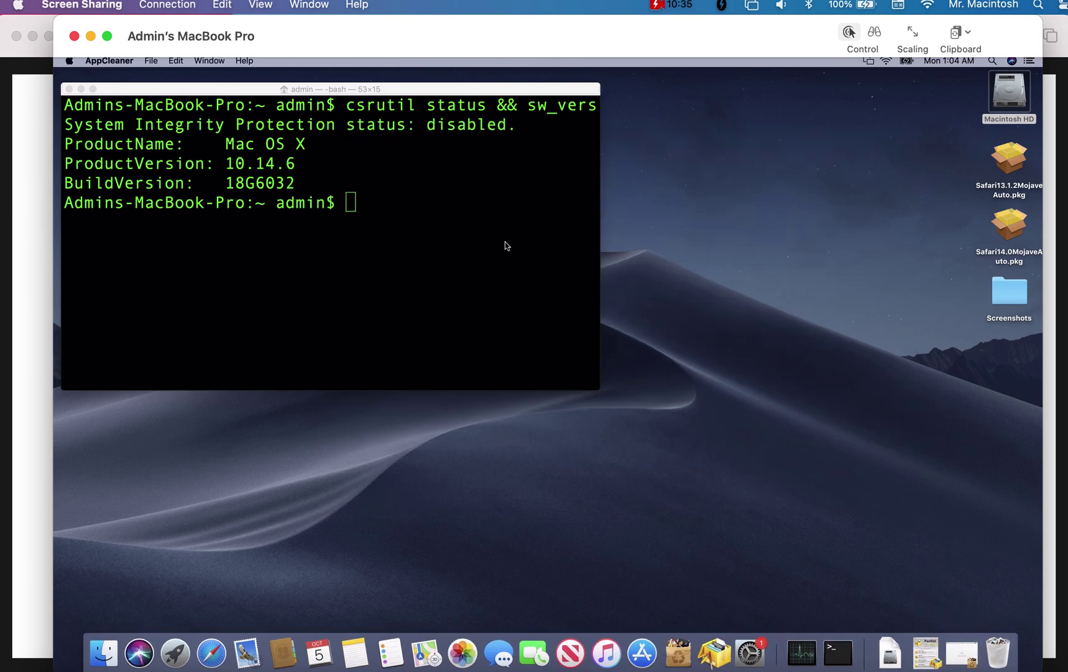
pyautogui.click(715, 652)
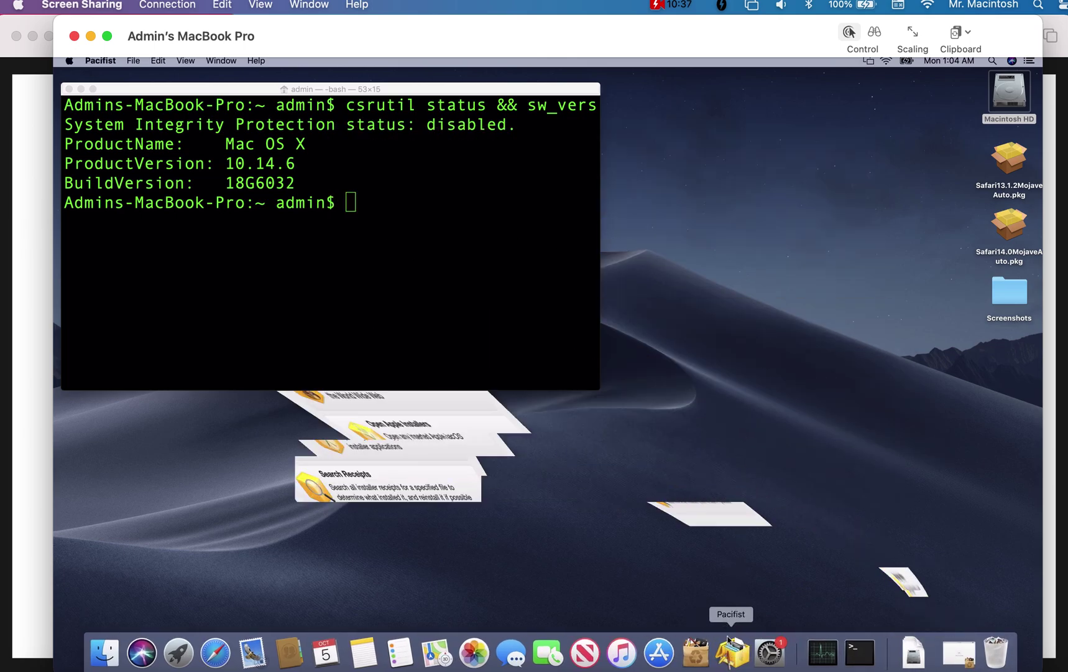
# - Open Safari13.1.2MojaveAuto.pkg in Pacifist and arrange its contents window
pyautogui.moveTo(247, 180); pyautogui.dragTo(251, 173)
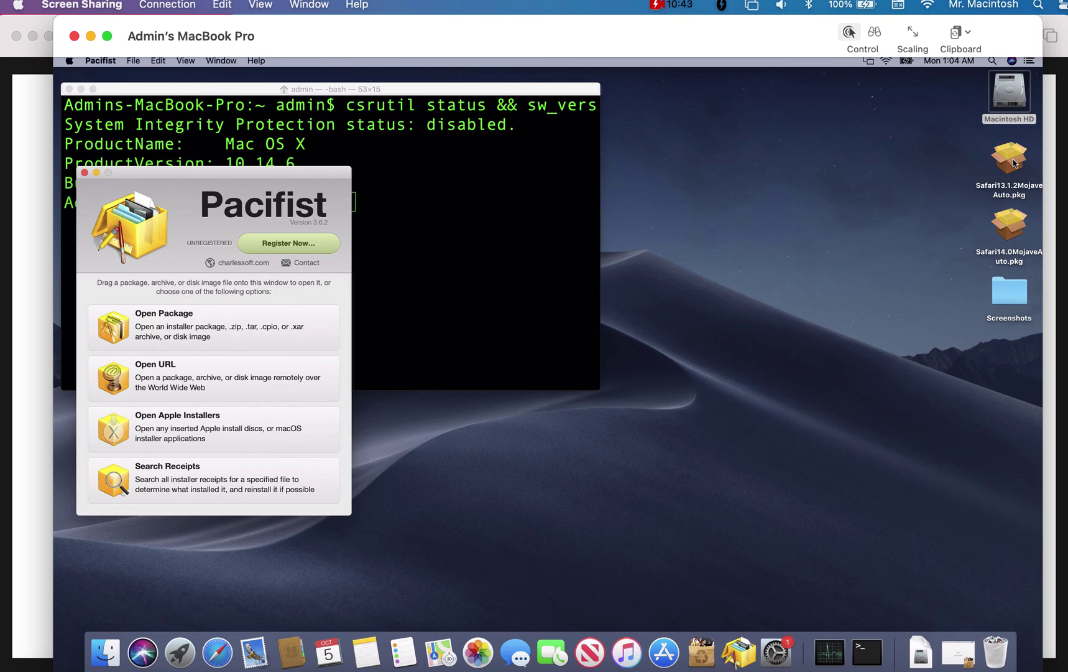
pyautogui.moveTo(1014, 163); pyautogui.dragTo(240, 333)
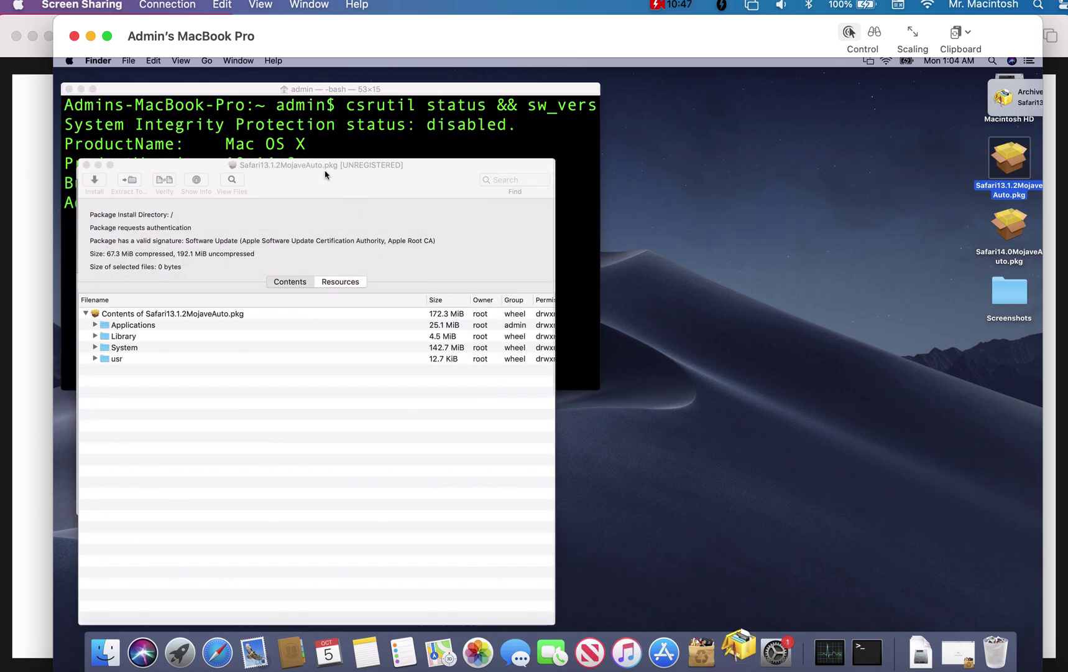
pyautogui.moveTo(339, 172); pyautogui.dragTo(450, 161)
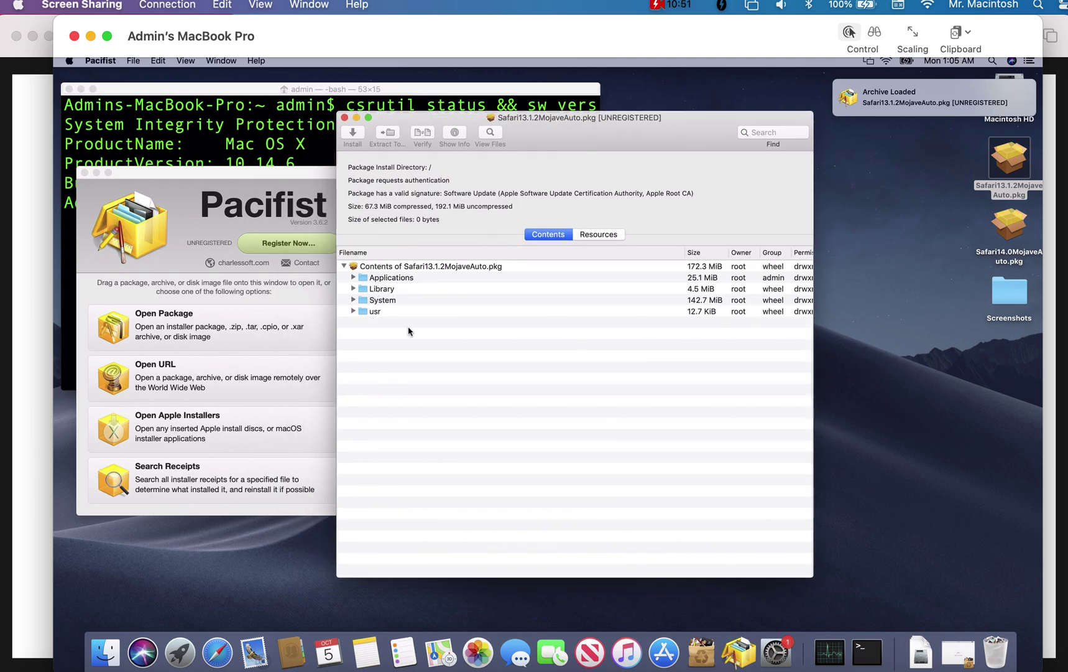
# - Select the whole 'Contents of Safari13.1.2MojaveAuto.pkg' and start installing it
pyautogui.click(355, 139)
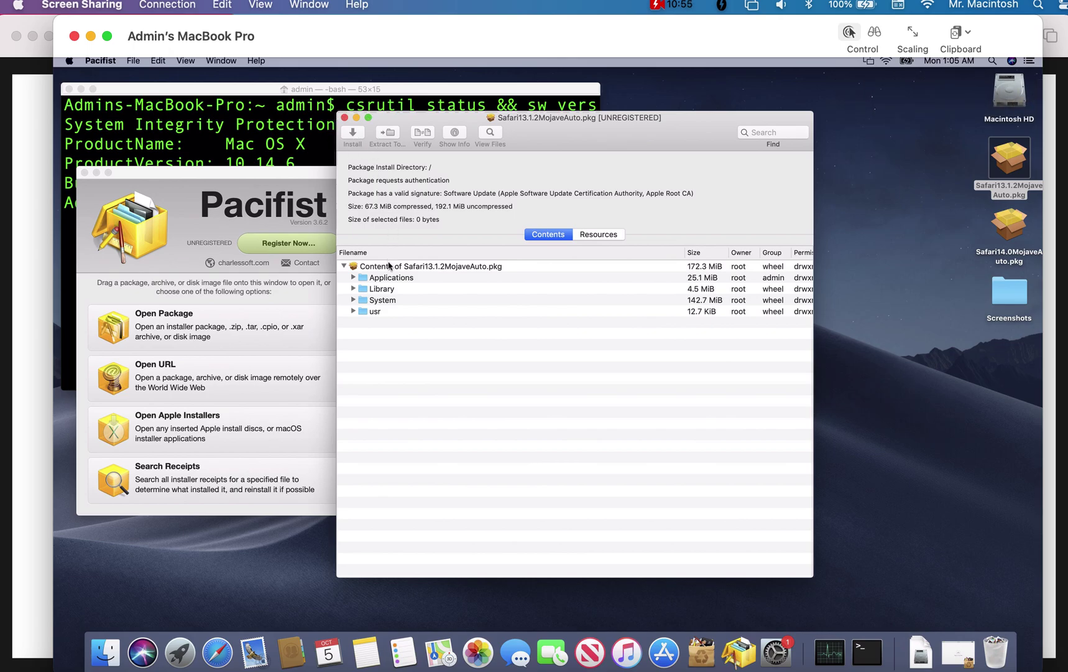
pyautogui.click(388, 268)
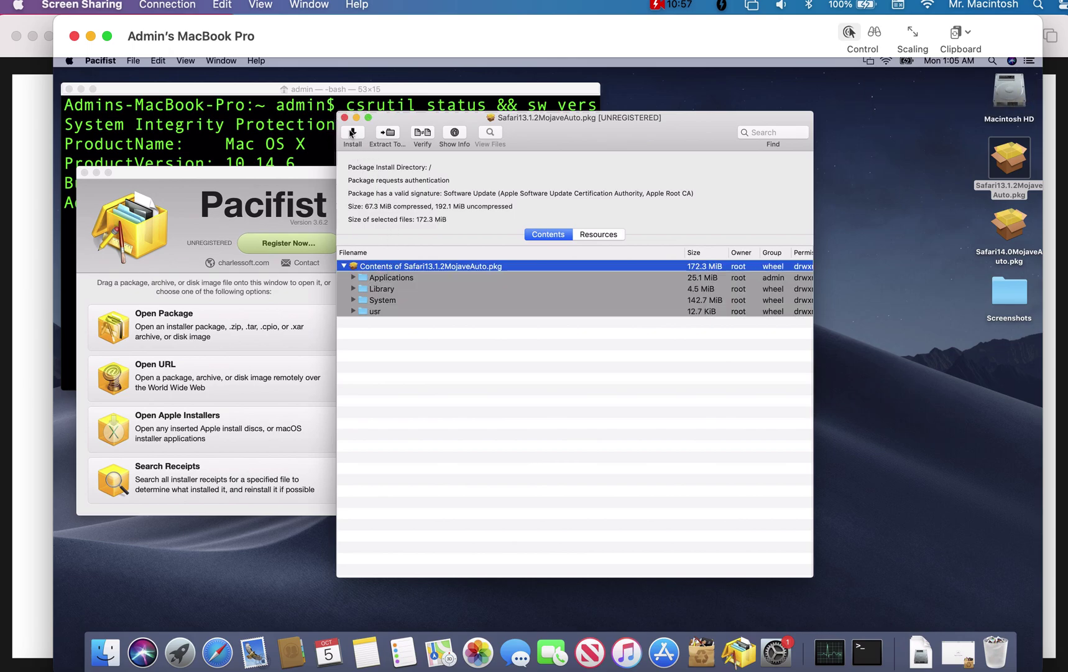
pyautogui.click(352, 133)
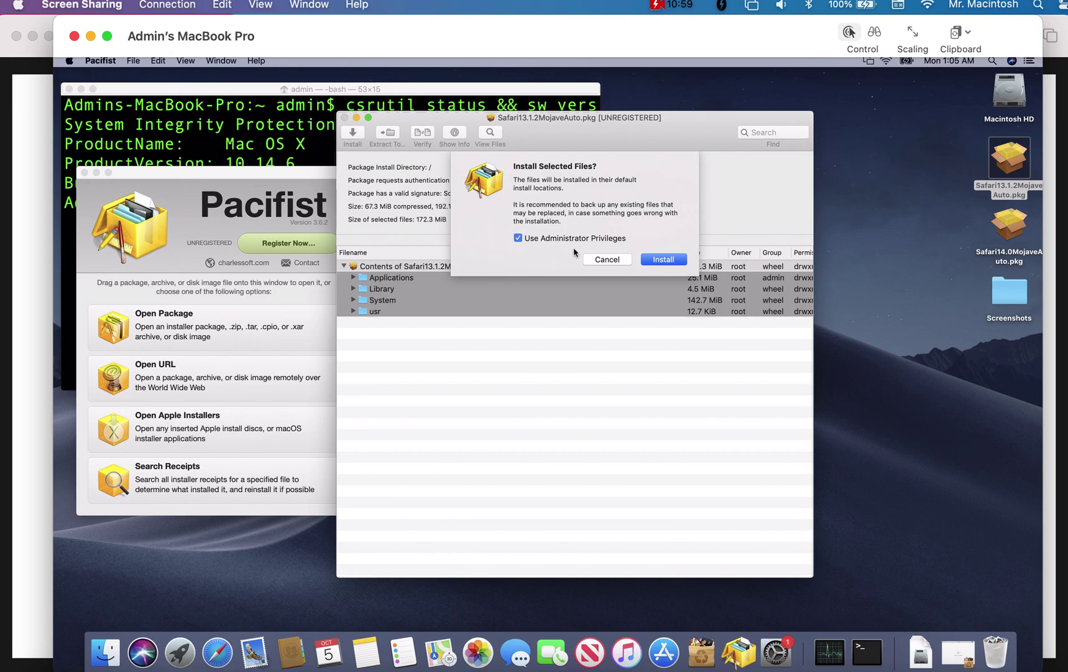
# - Confirm installing to default locations and authenticate with the administrator password
pyautogui.click(663, 260)
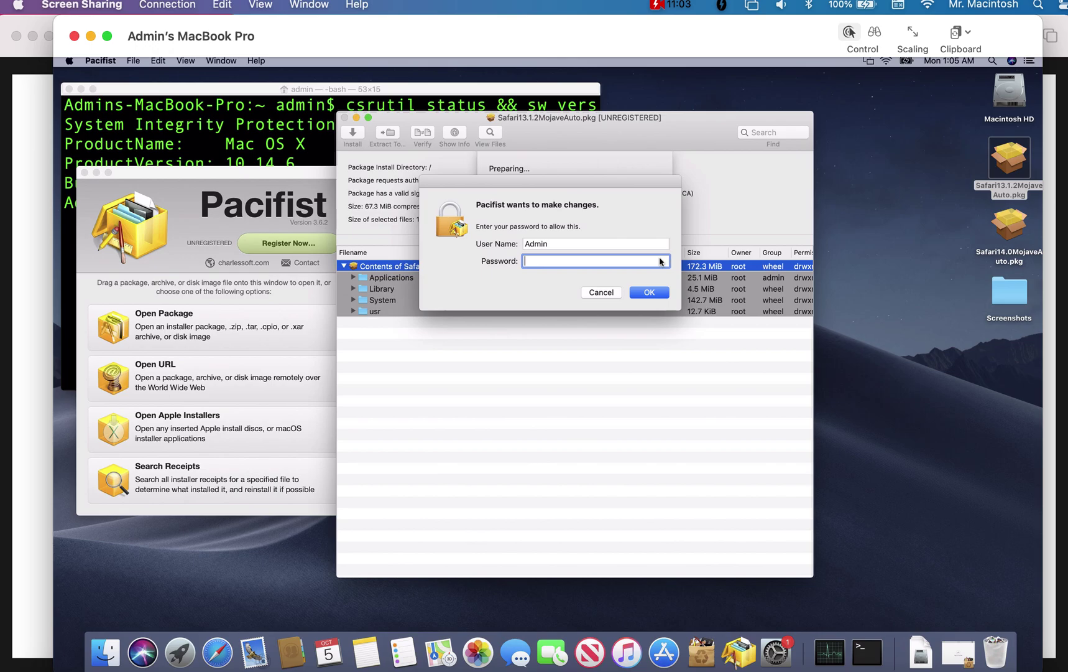
pyautogui.write('••')
pyautogui.press('Return')
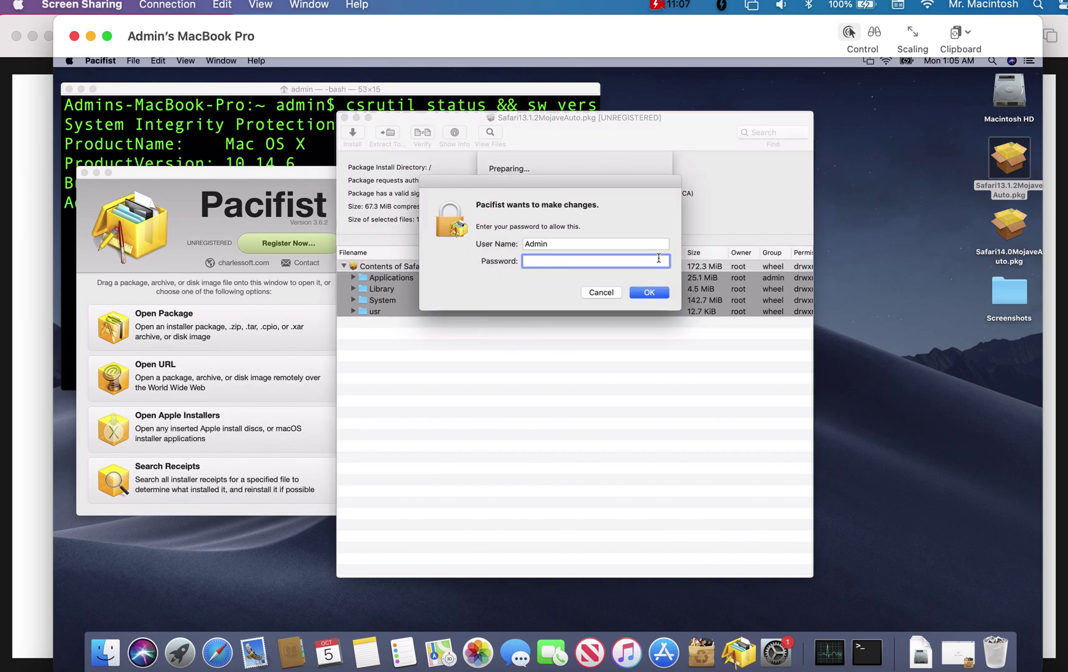
pyautogui.write('••')
pyautogui.press('Return')
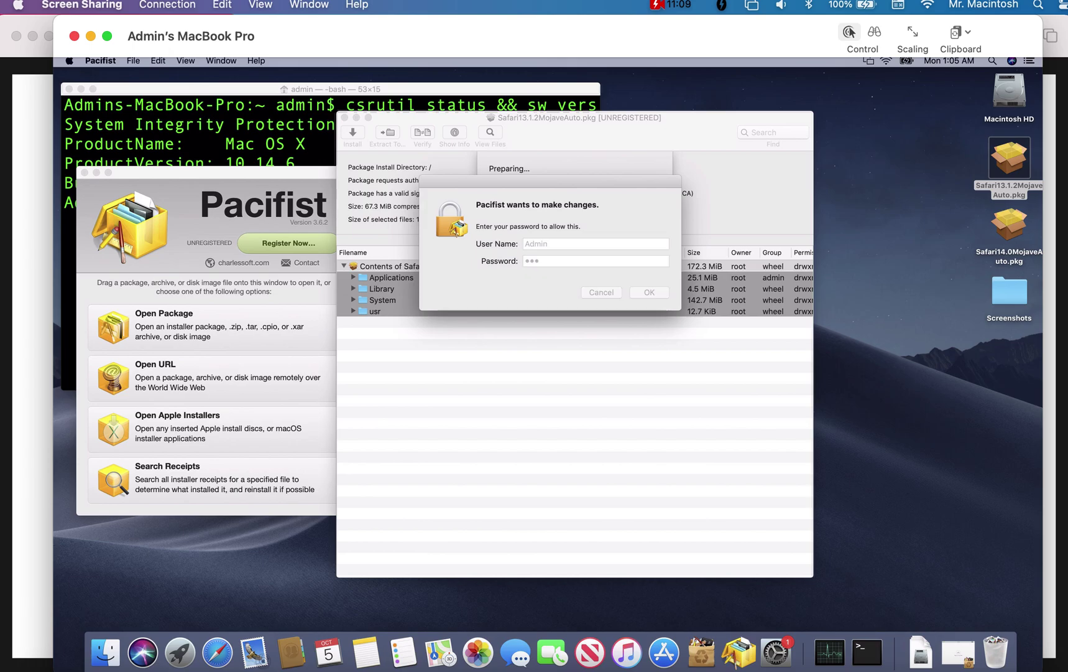
pyautogui.write('••••')
pyautogui.press('Return')
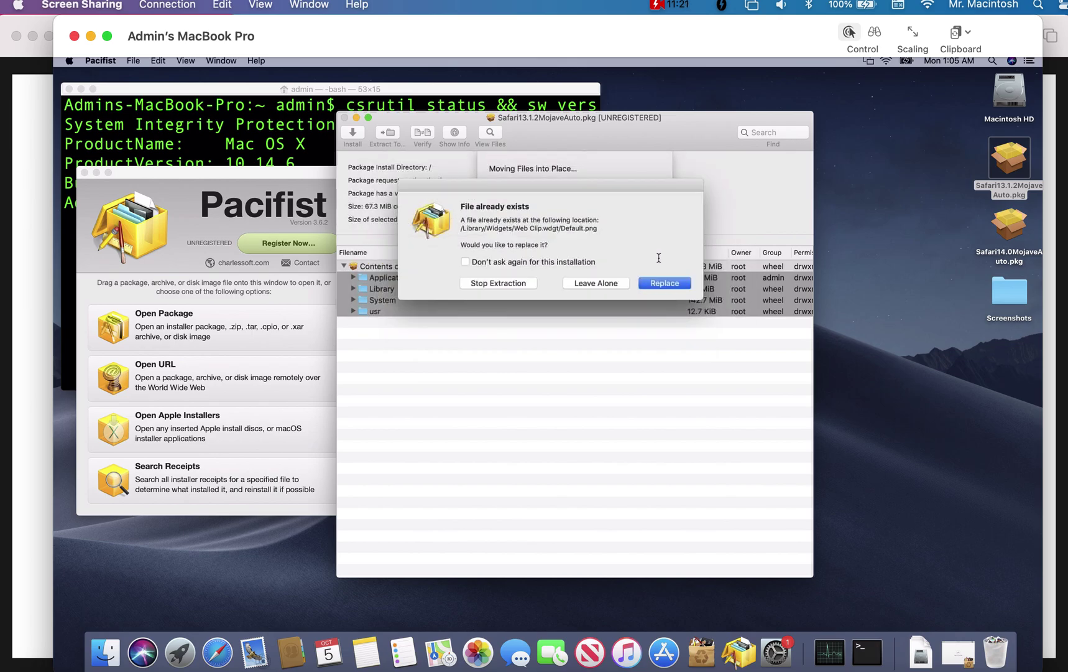
# - Replace all existing files with the package's versions, then launch Safari from the Dock
pyautogui.click(487, 265)
pyautogui.click(652, 285)
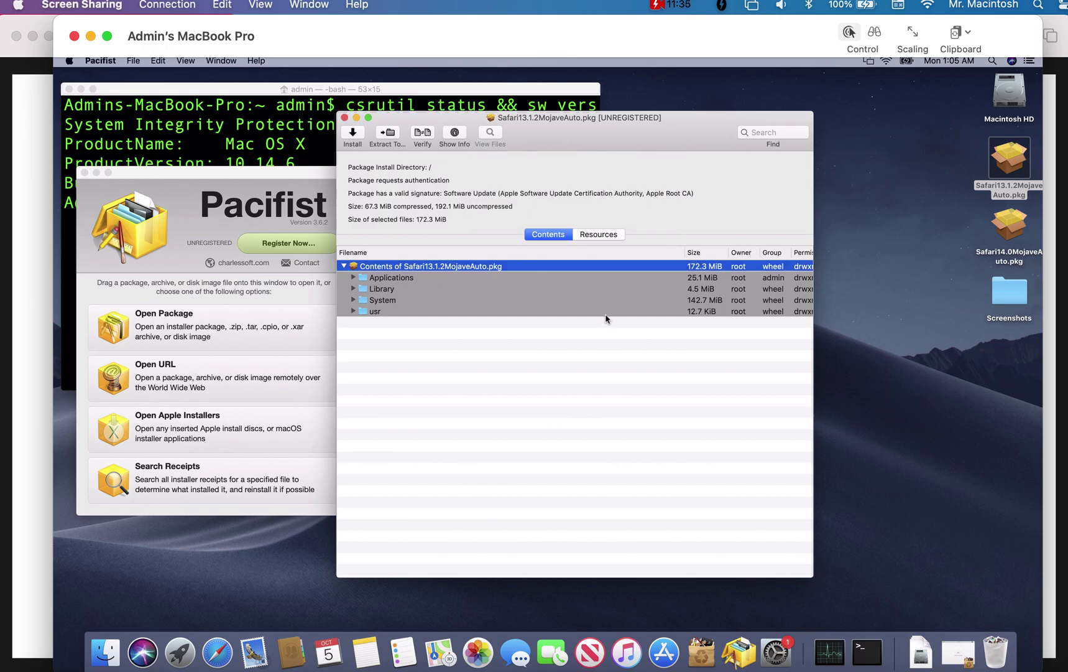
pyautogui.click(217, 652)
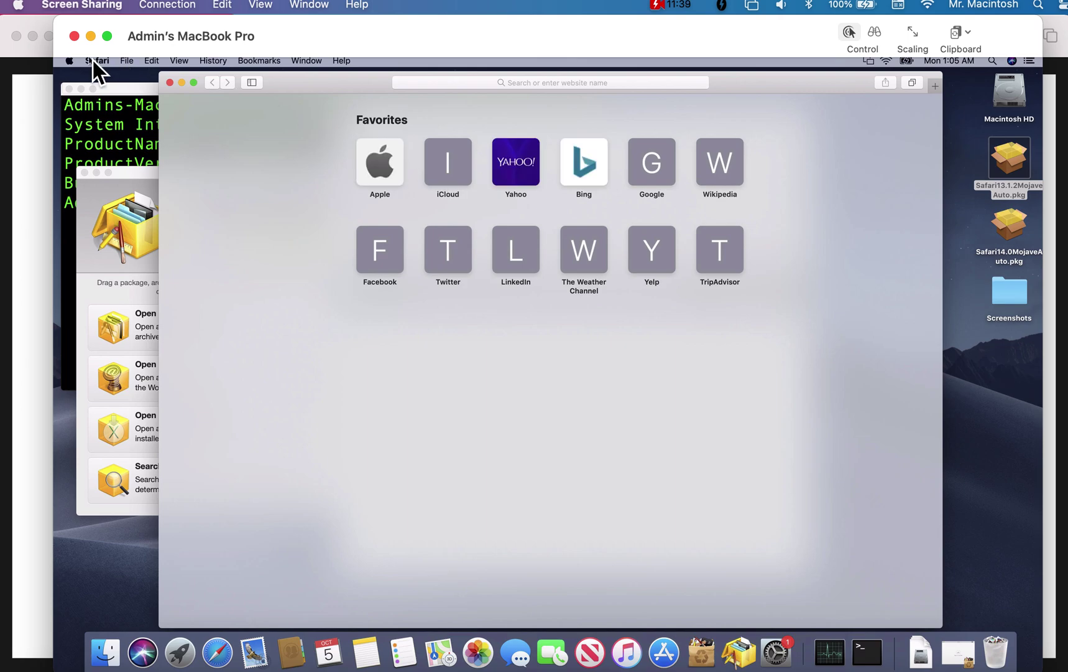
# - Check About Safari shows 13.1.2, then load youtube.com
pyautogui.click(94, 60)
pyautogui.click(115, 75)
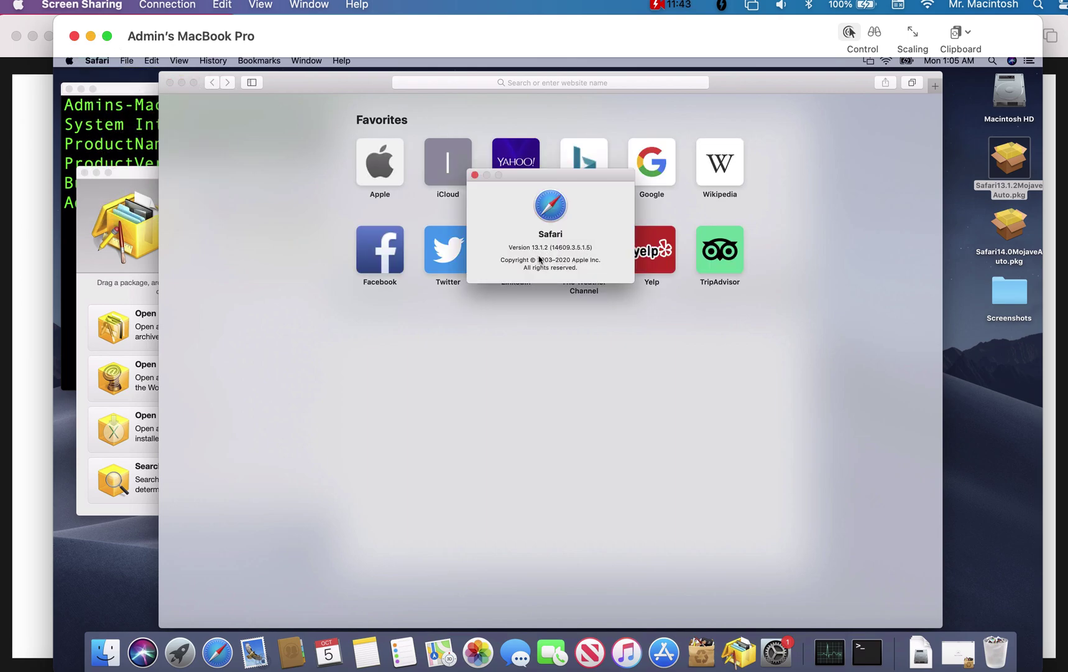
pyautogui.click(600, 84)
pyautogui.write('yoube')
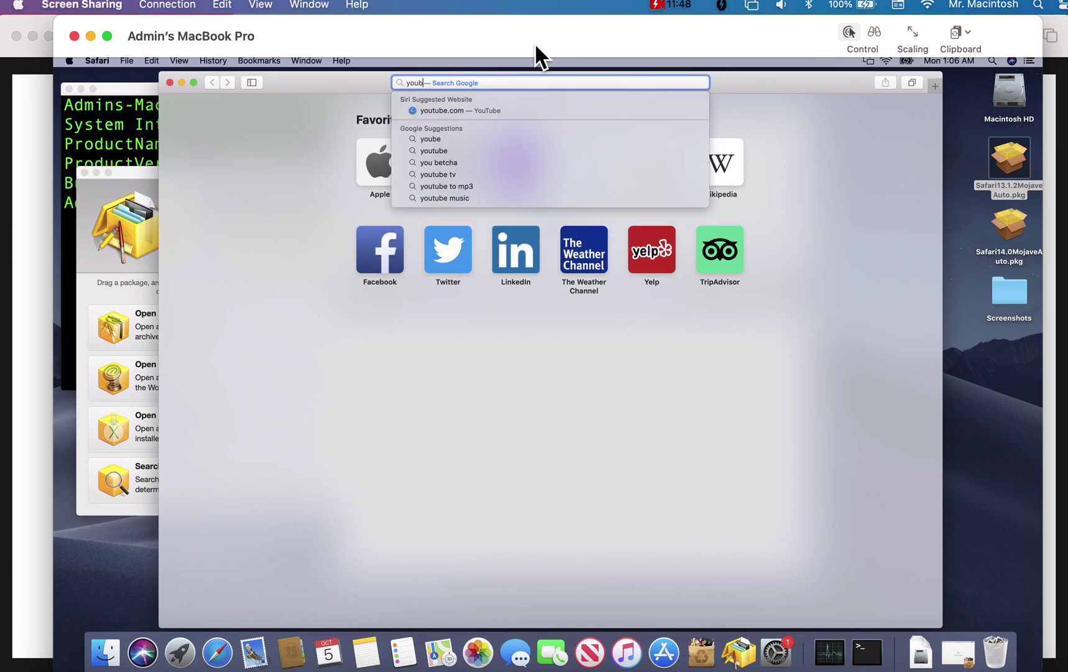
pyautogui.press('BackSpace')
pyautogui.press('BackSpace')
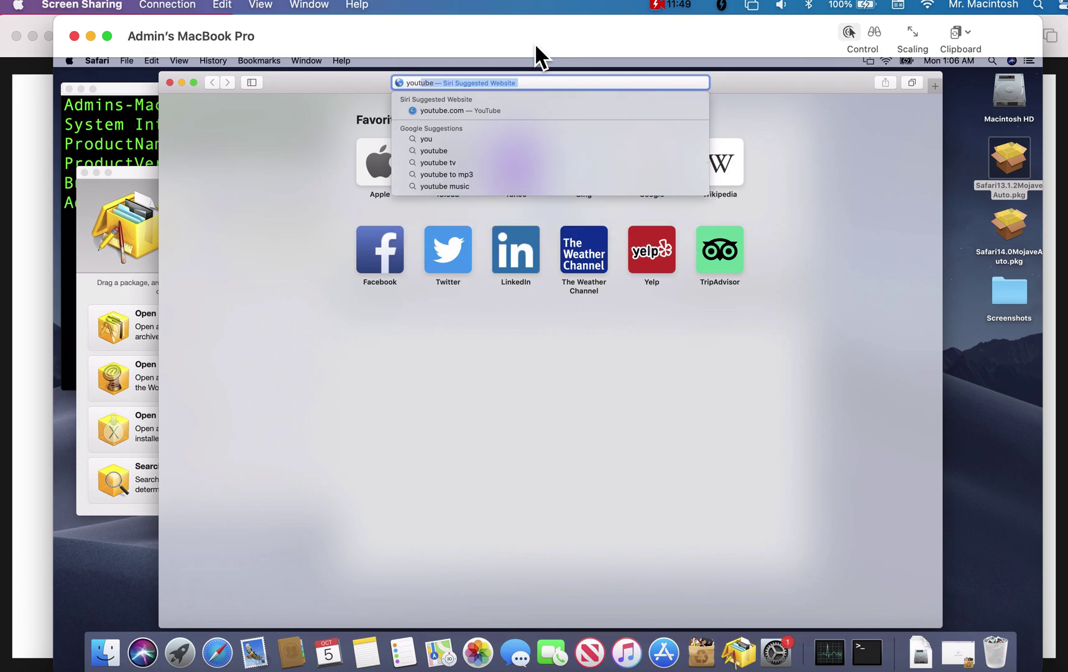
pyautogui.write('tube.com')
pyautogui.press('Return')
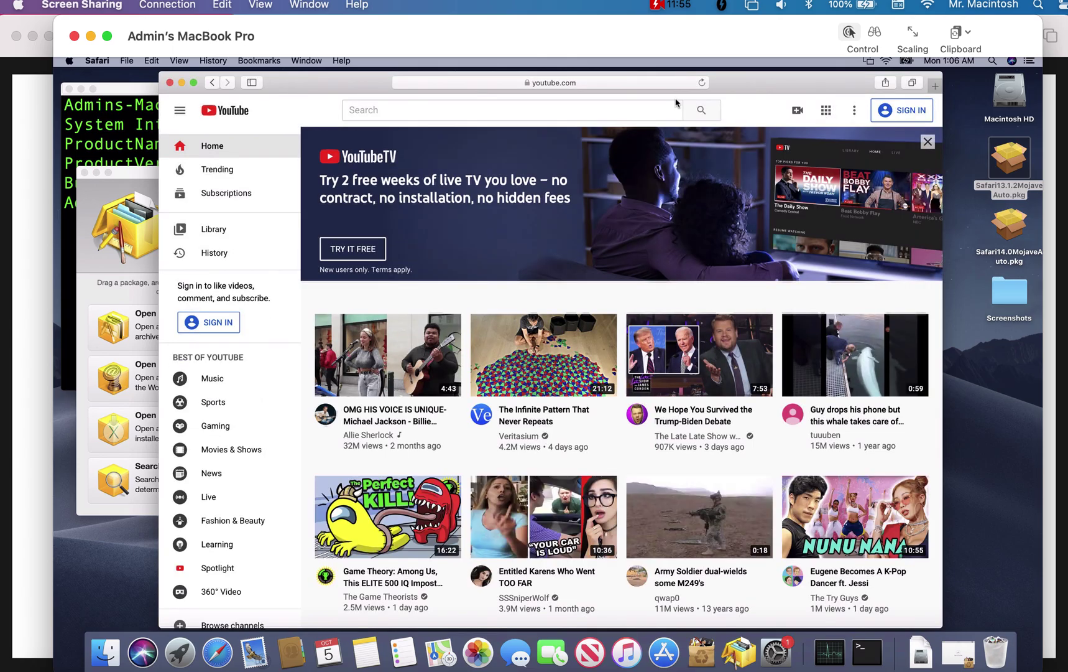
# - Quit Safari on the remote Mac and end the Screen Sharing session
pyautogui.click(99, 60)
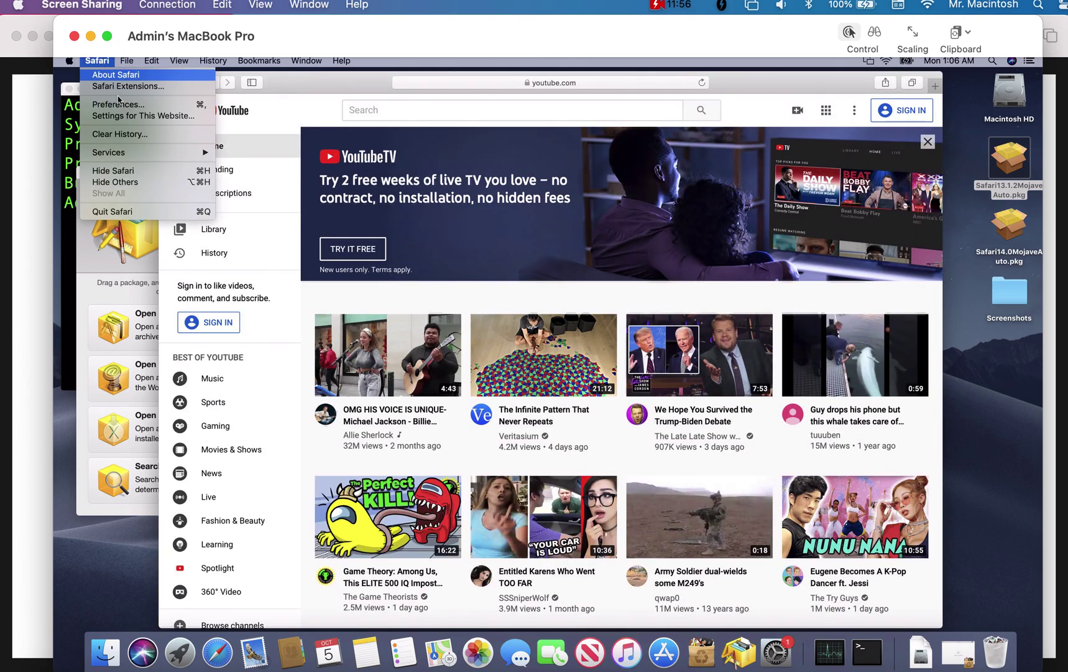
pyautogui.click(132, 210)
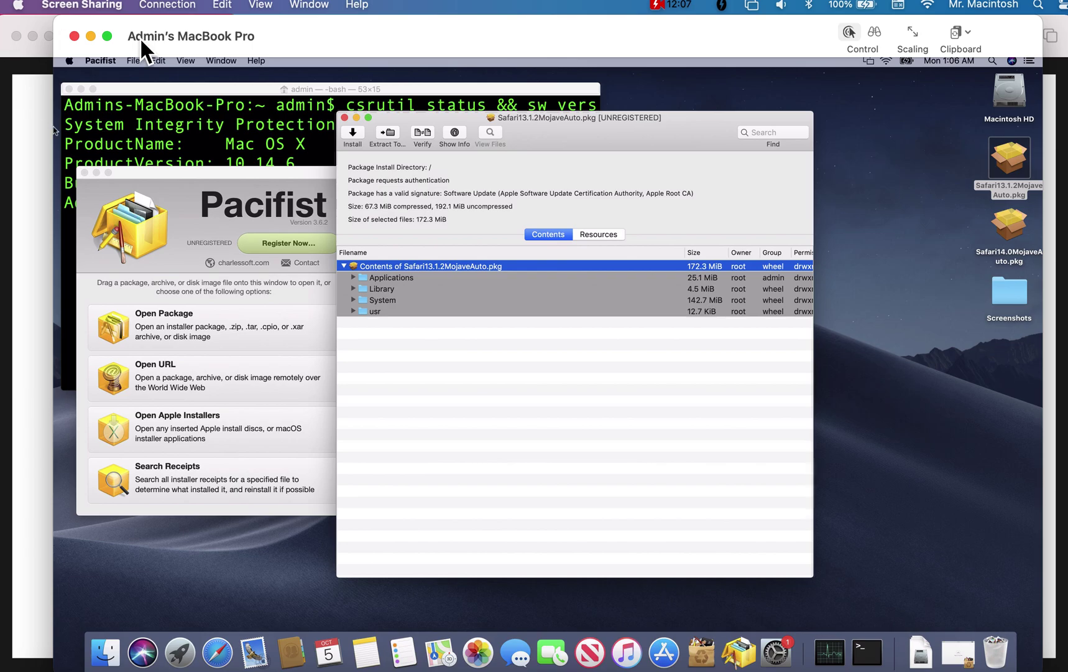
pyautogui.click(76, 37)
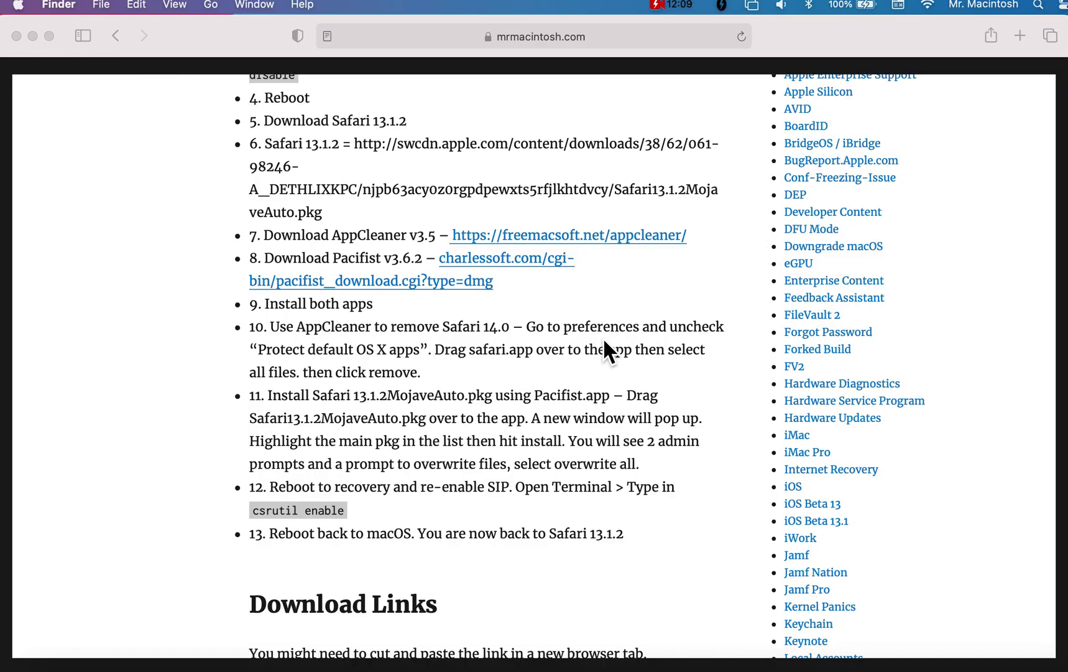
# - Scroll the mrmacintosh.com guide from Download Links back up to the article title
pyautogui.scroll(-10, 579, 366)
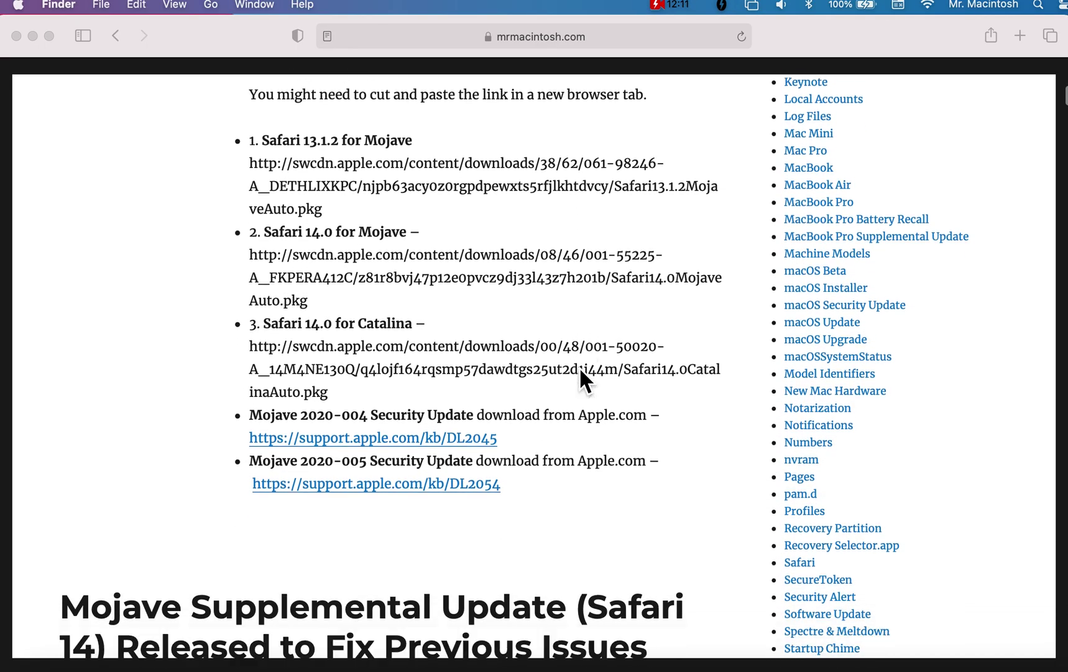
pyautogui.scroll(4, 579, 366)
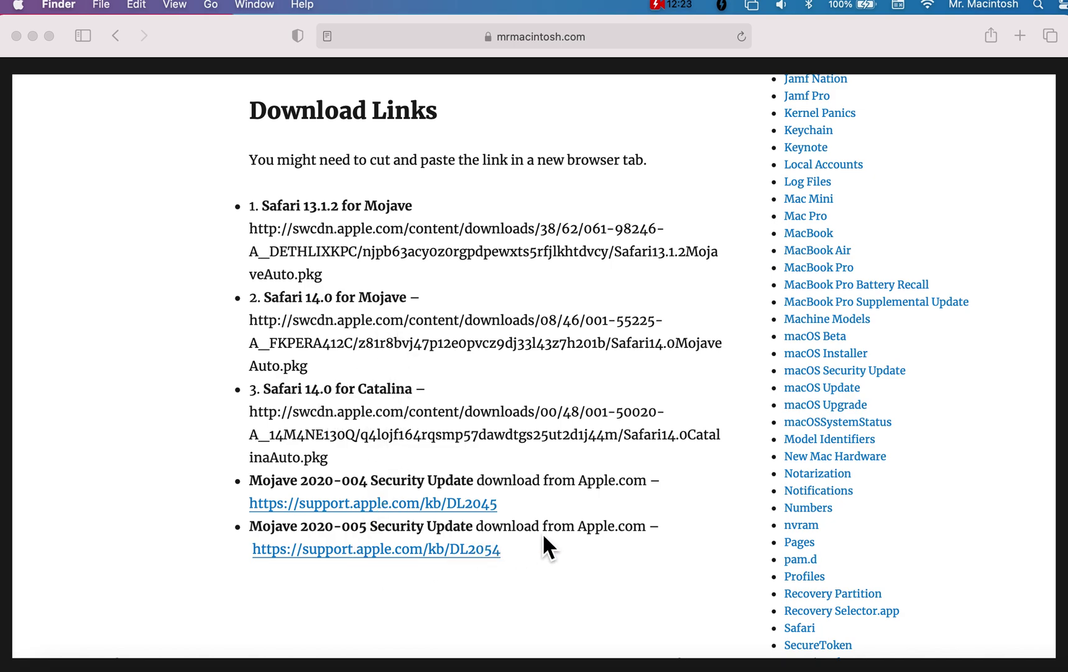
pyautogui.scroll(20, 543, 533)
pyautogui.scroll(5, 544, 528)
pyautogui.scroll(-6, 544, 527)
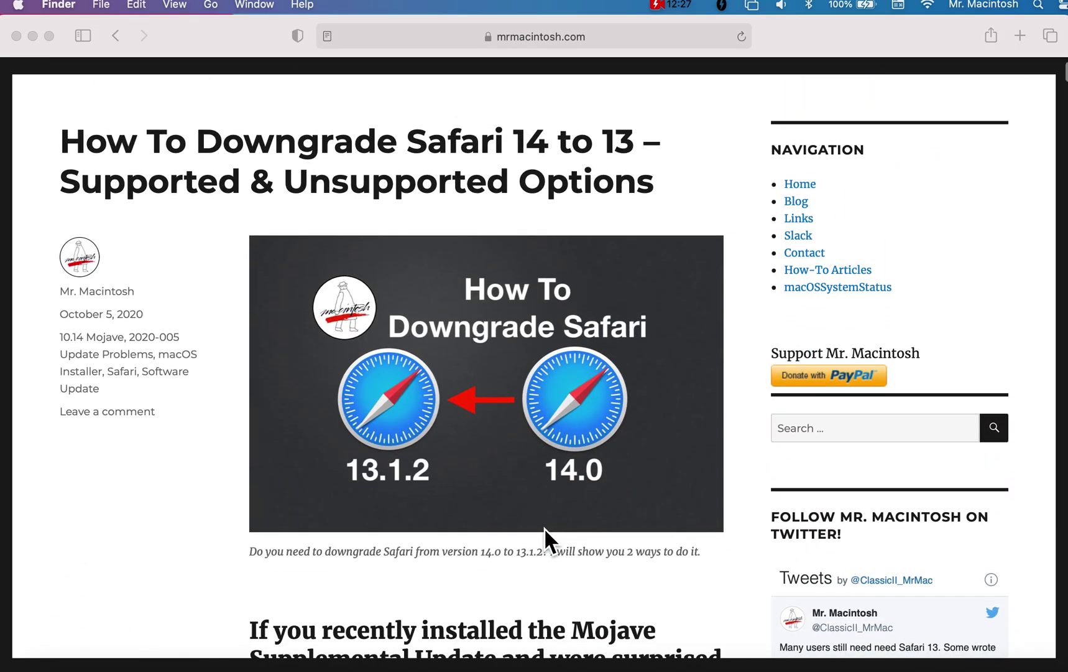